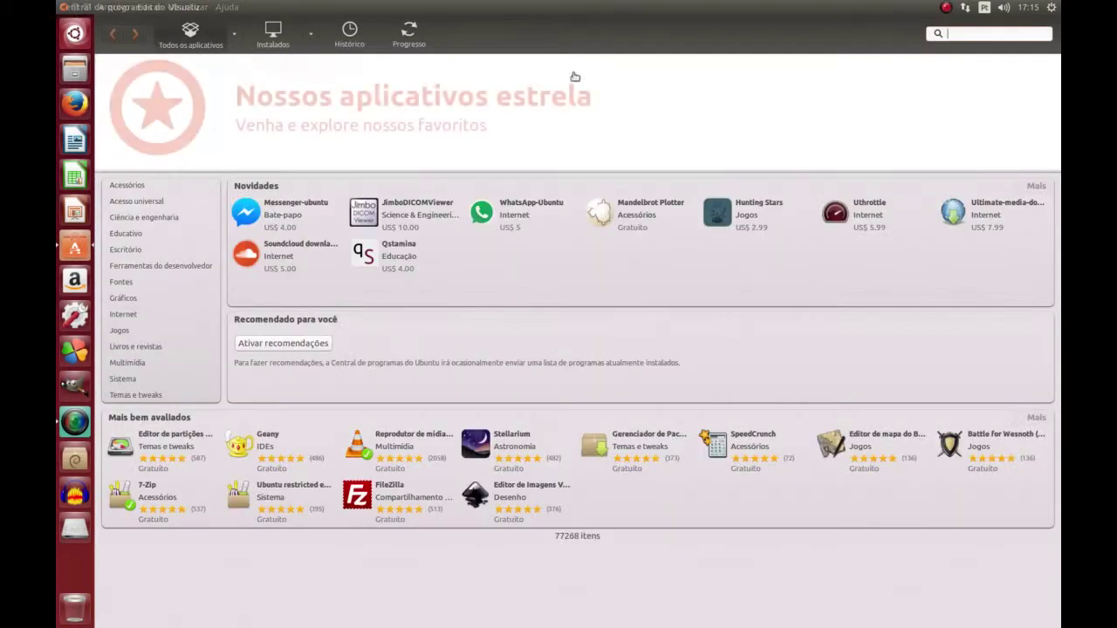
Search the software catalogue for "wine", select Carregador de programas Windows no Wine, and close the catalogue
type("wine")
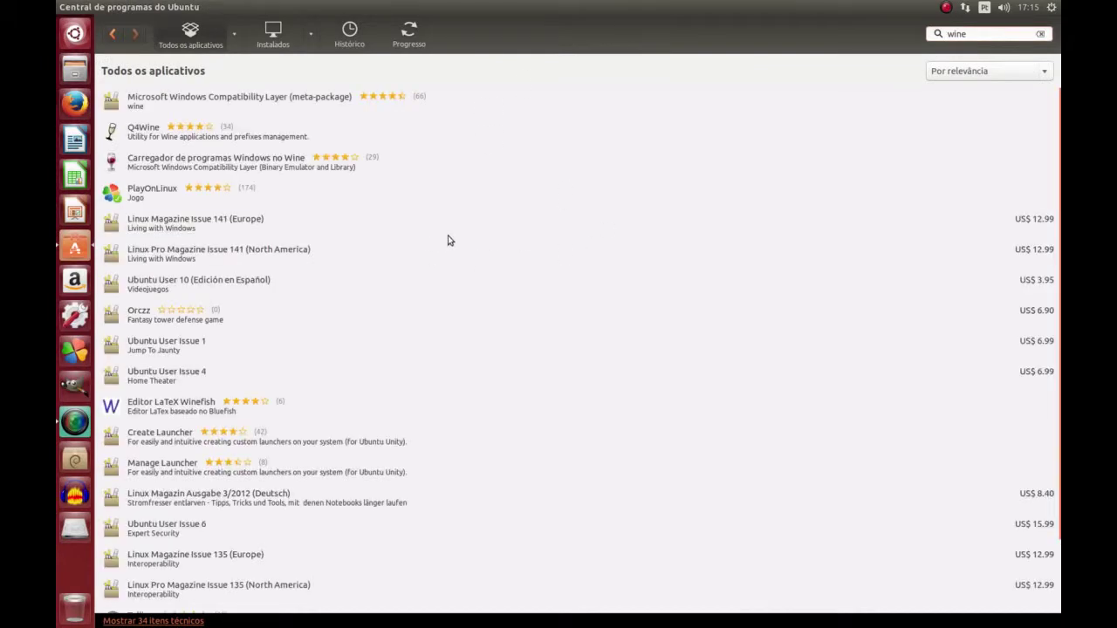
left_click(173, 158)
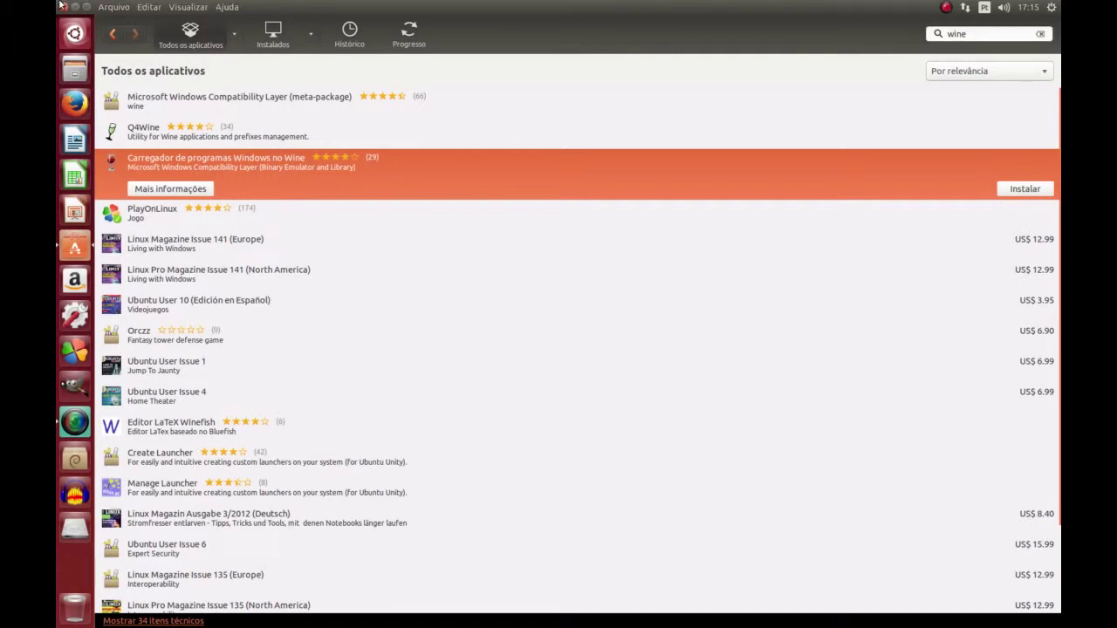
left_click(64, 6)
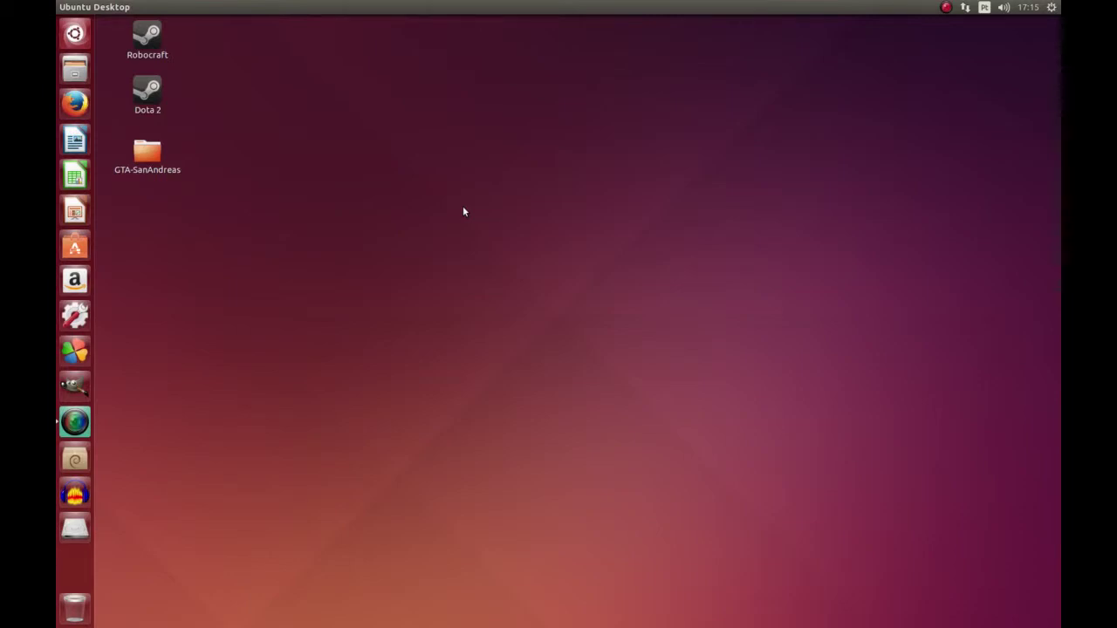
Open the GTA-SanAndreas folder on the desktop to view its game files
double_click(147, 152)
left_click_drag(698, 293, 350, 78)
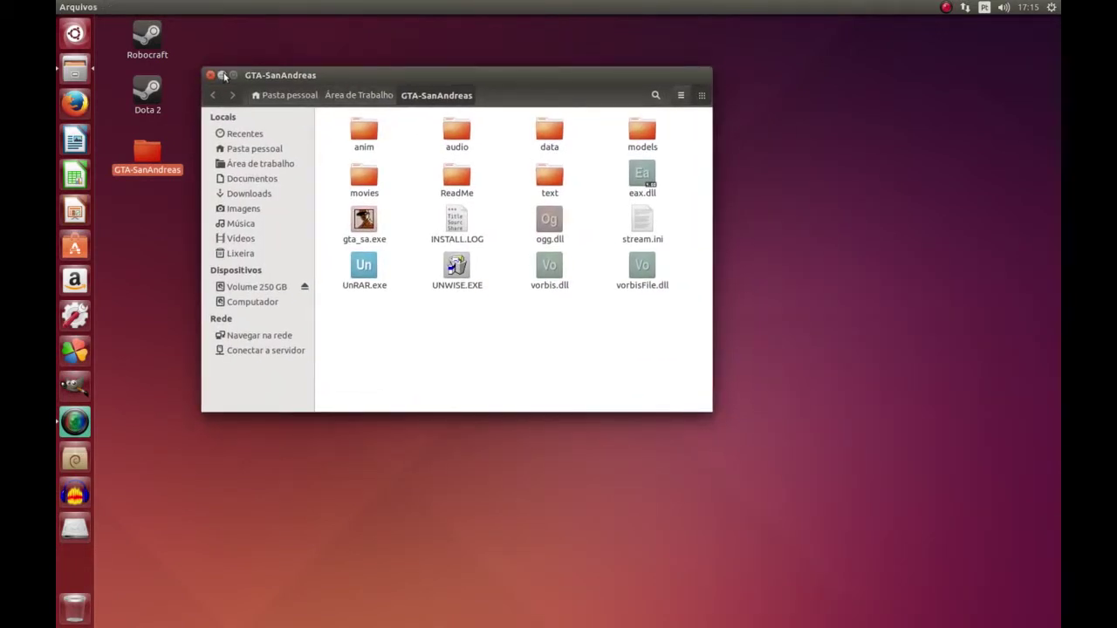
left_click(210, 76)
Browse Volume 250 GB to Jogos PC and GTA San Andreas, examine the folder and two RAR parts, and close the window
key("Return")
left_click(258, 288)
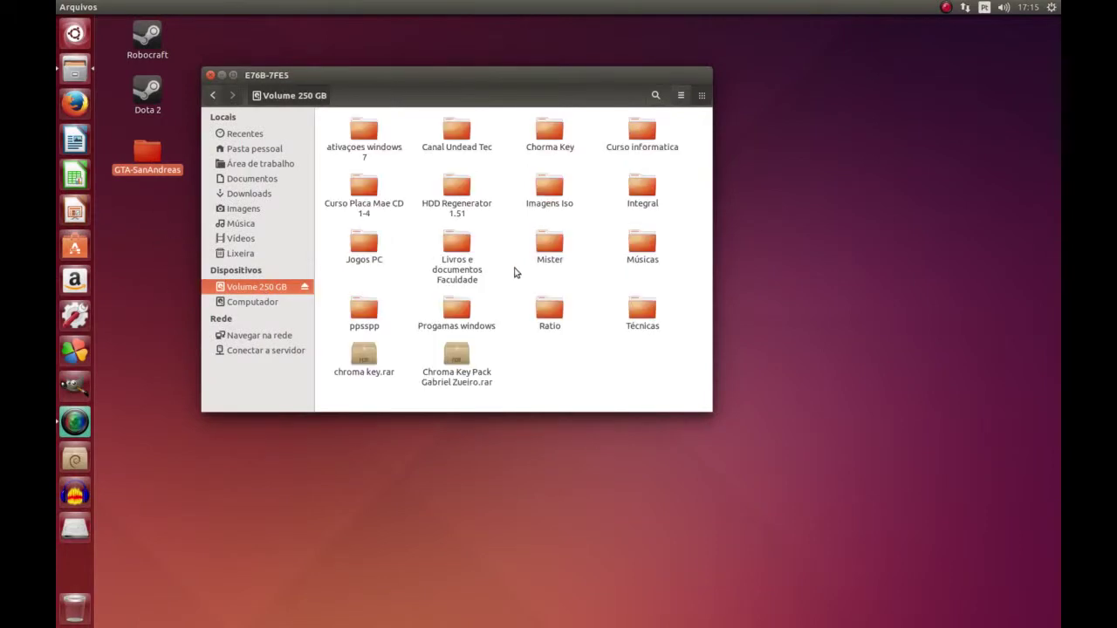
double_click(381, 253)
left_click(371, 153)
double_click(371, 153)
left_click(462, 150)
key("Right")
left_click(465, 155)
left_click(544, 144)
left_click(444, 152)
left_click(542, 156)
left_click(480, 158)
key("Right")
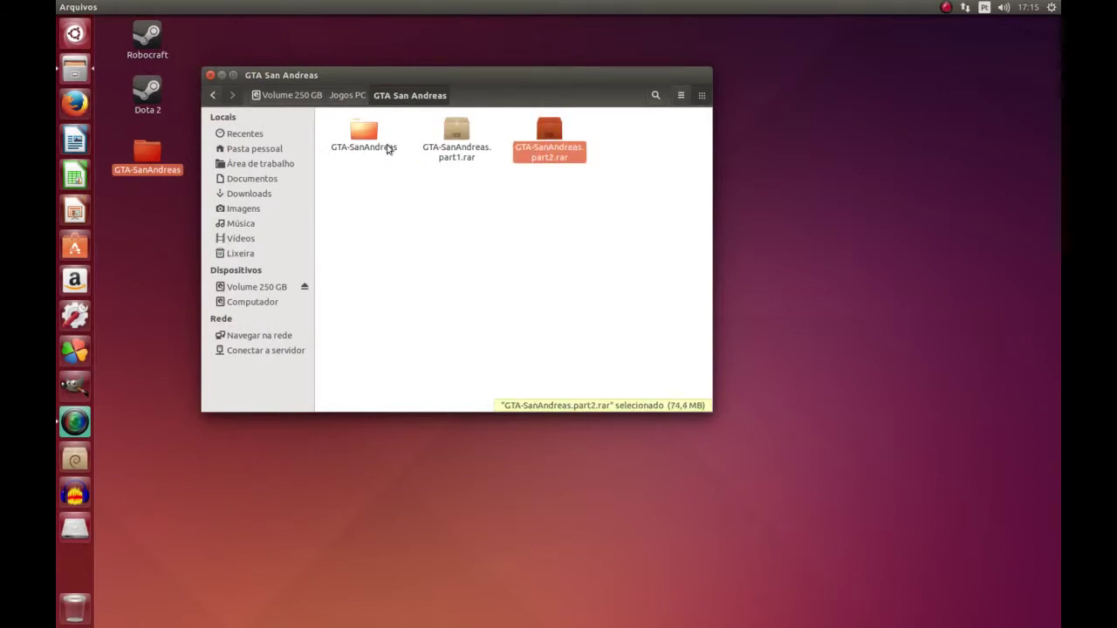
left_click(211, 76)
Reopen the GTA-SanAndreas folder from the desktop and reposition its window
double_click(150, 159)
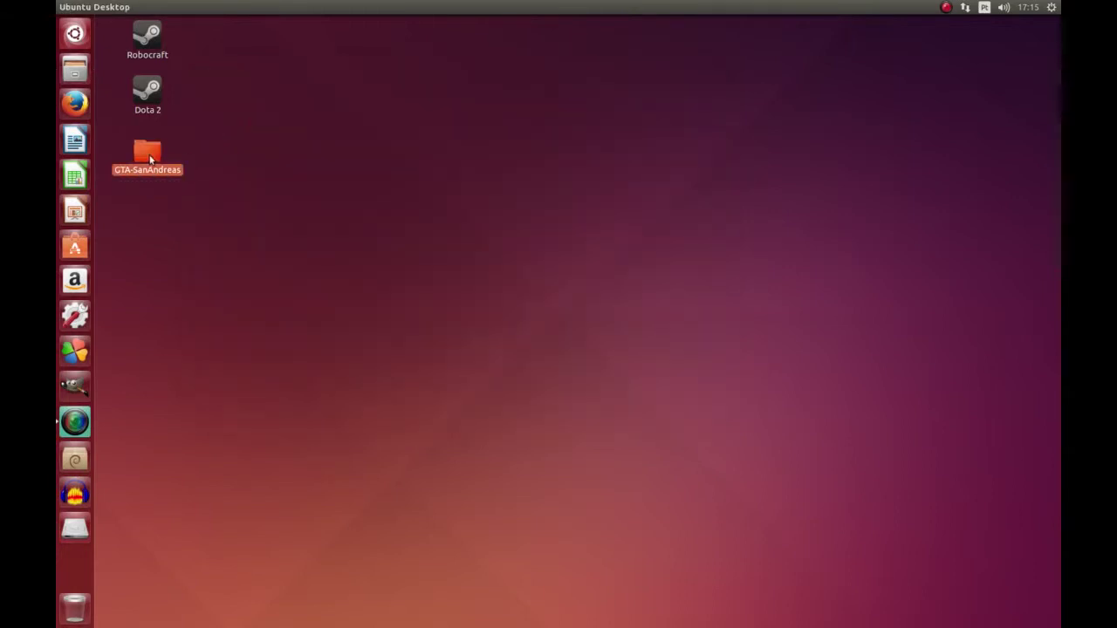
left_click_drag(710, 295, 459, 84)
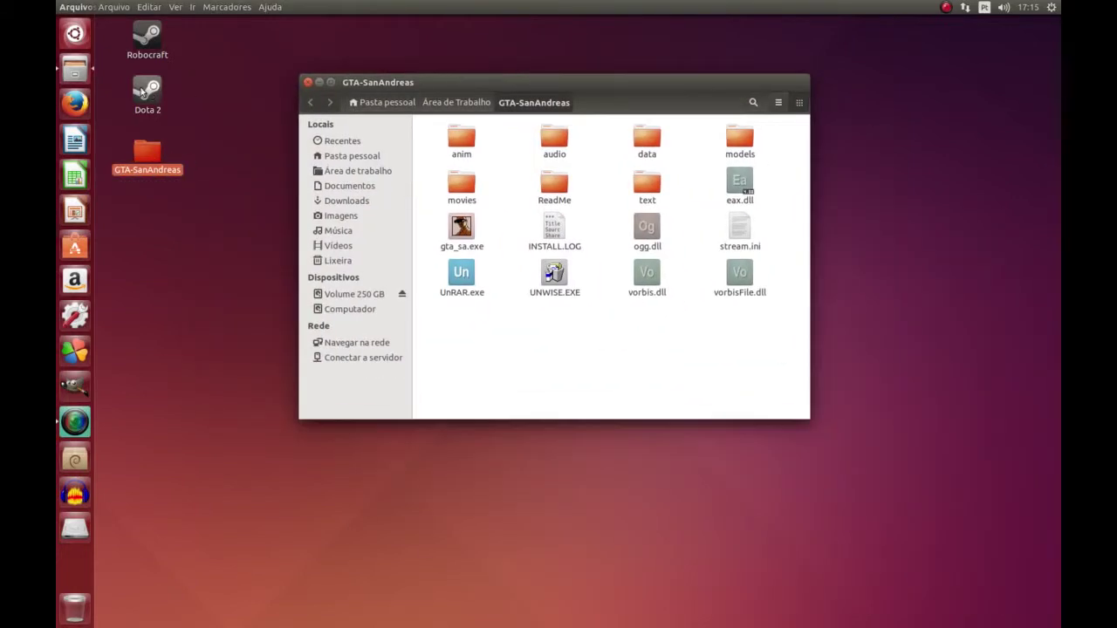
key("super")
left_click(839, 85)
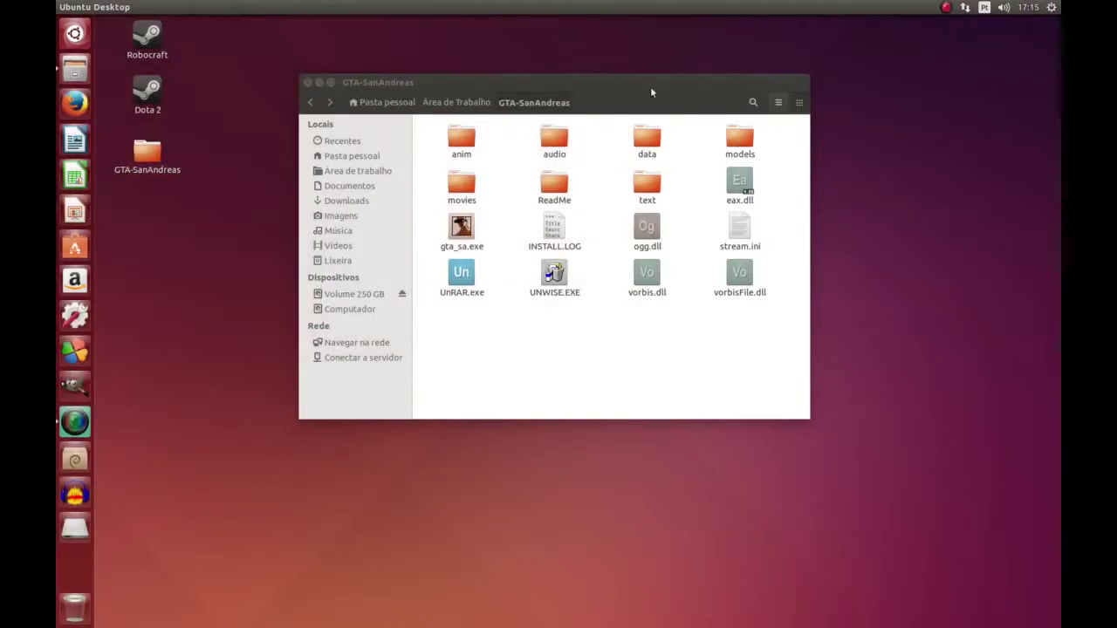
Check the screen resolution in the system's Monitores settings and close the settings window
left_click(1053, 8)
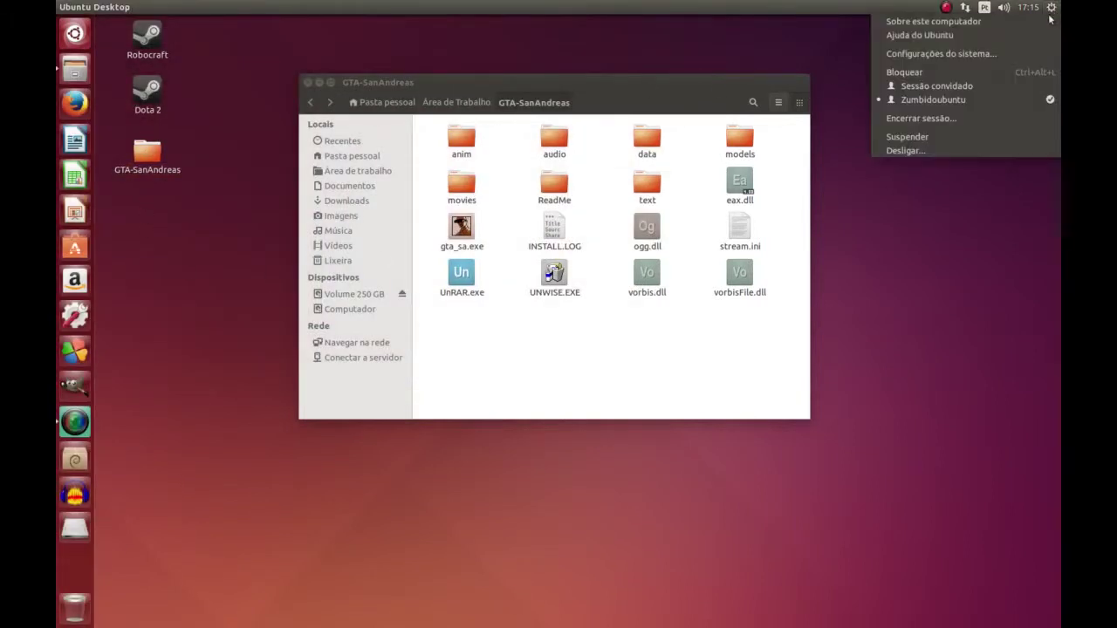
left_click(953, 54)
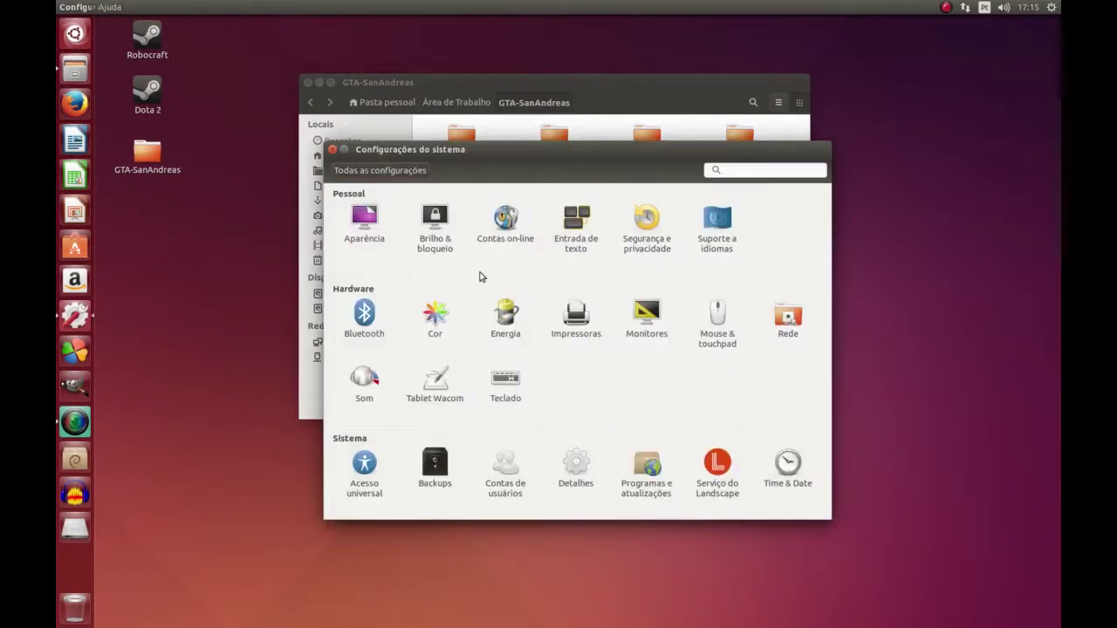
left_click(650, 336)
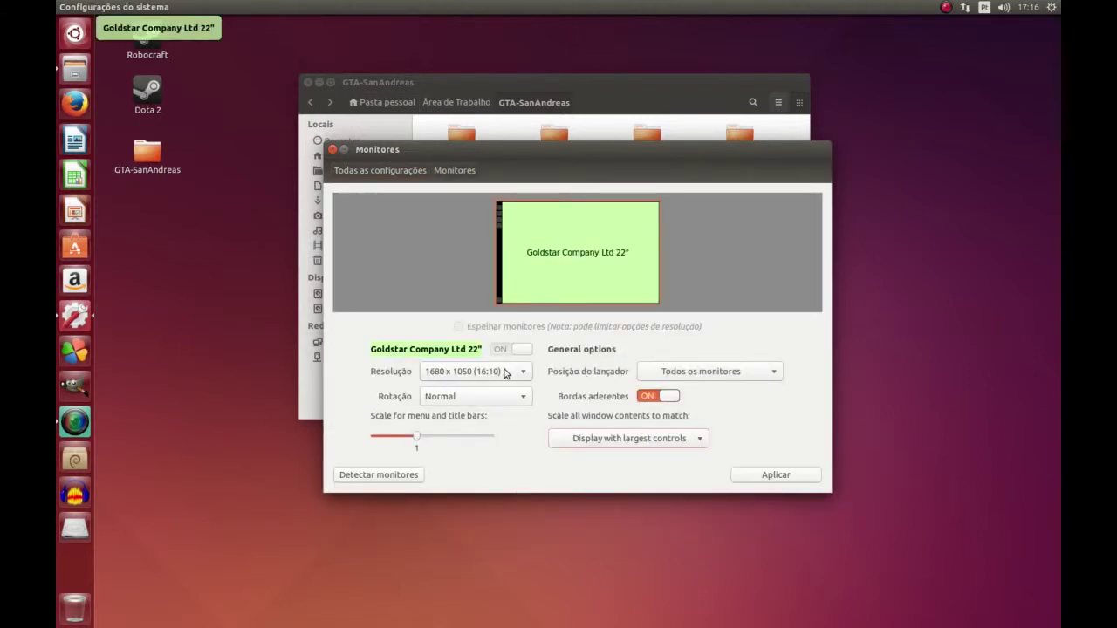
left_click(333, 150)
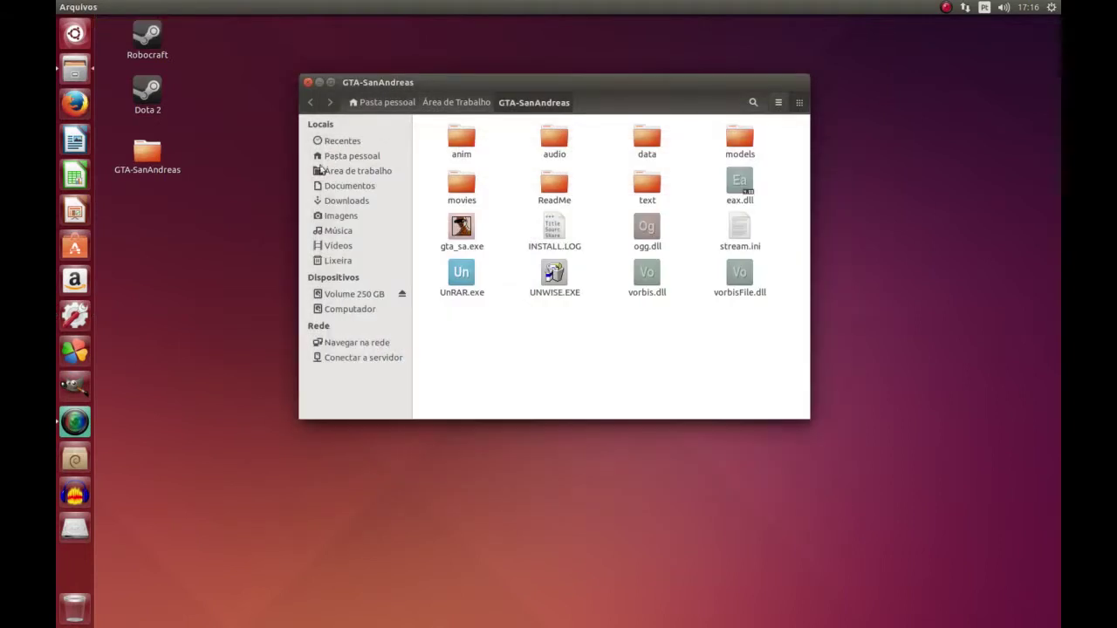
Search the installed applications for "wi", launch Configurar o Wine, and bring its virtual desktop window fully into view
left_click(86, 42)
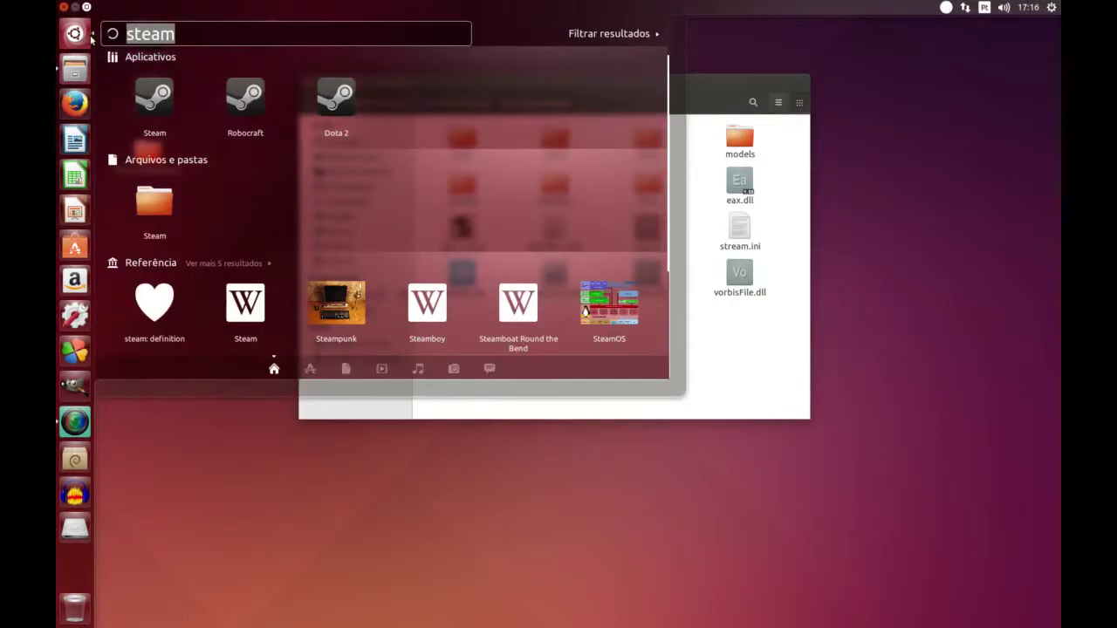
type("wi")
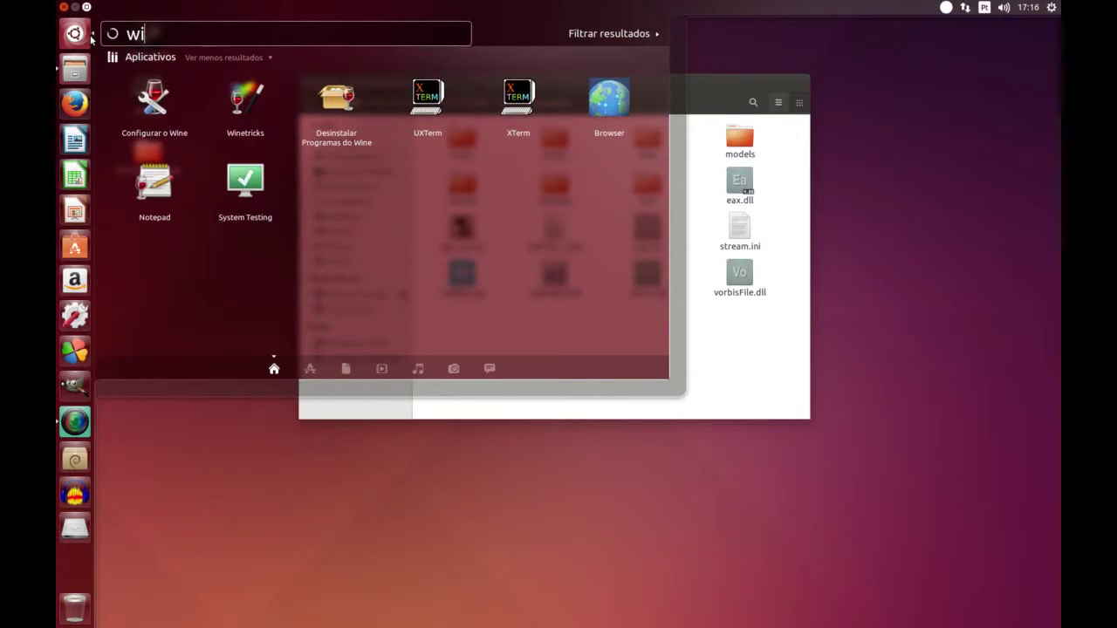
left_click(155, 99)
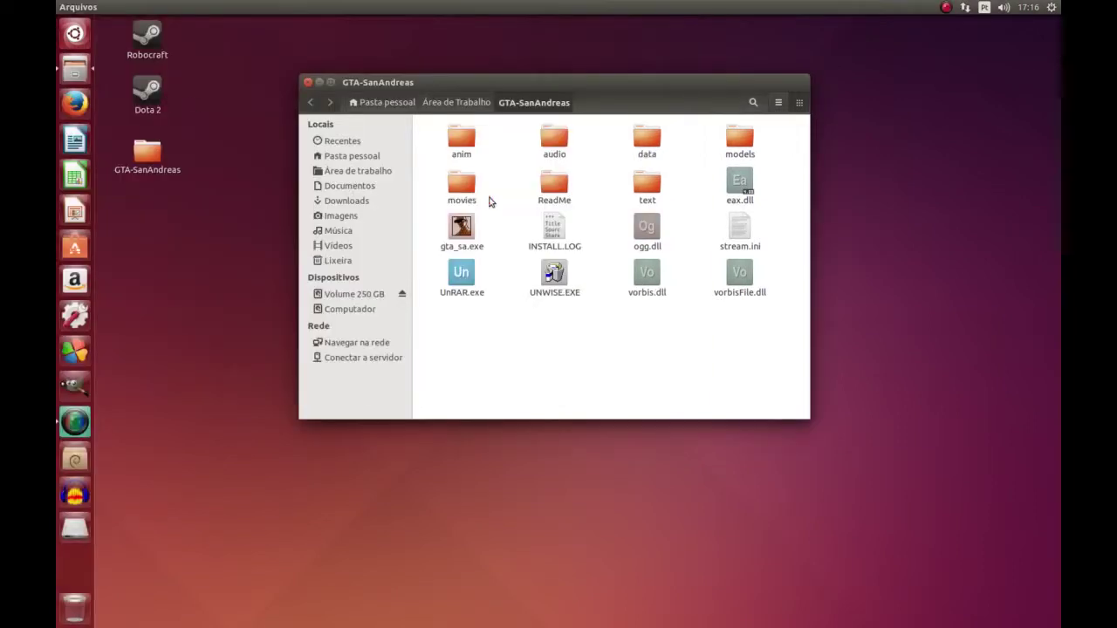
left_click(307, 82)
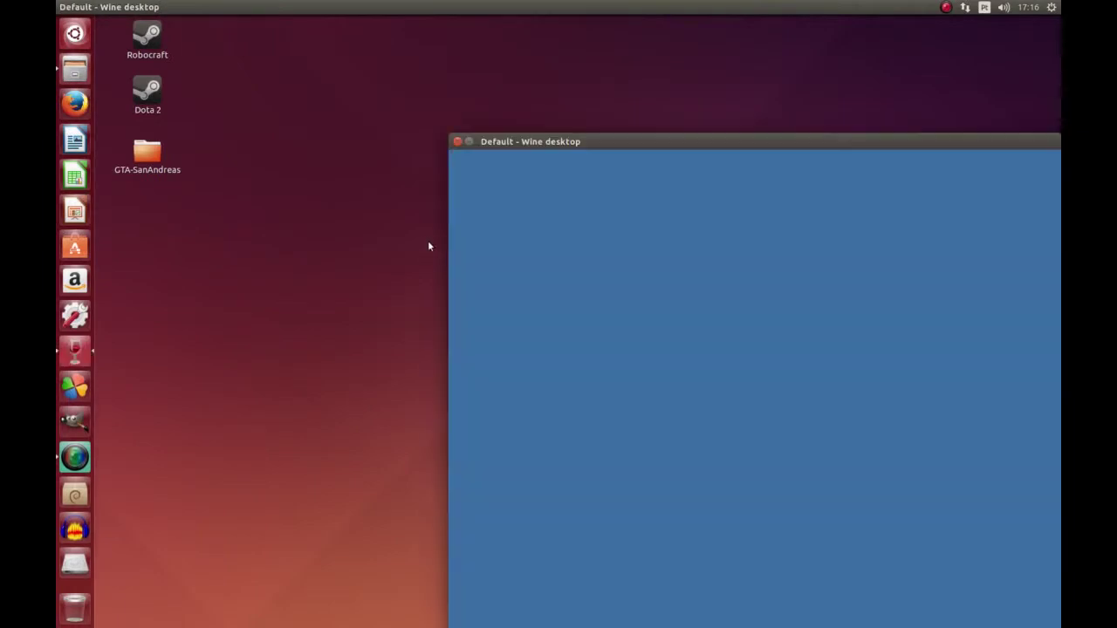
left_click_drag(575, 142, 400, 21)
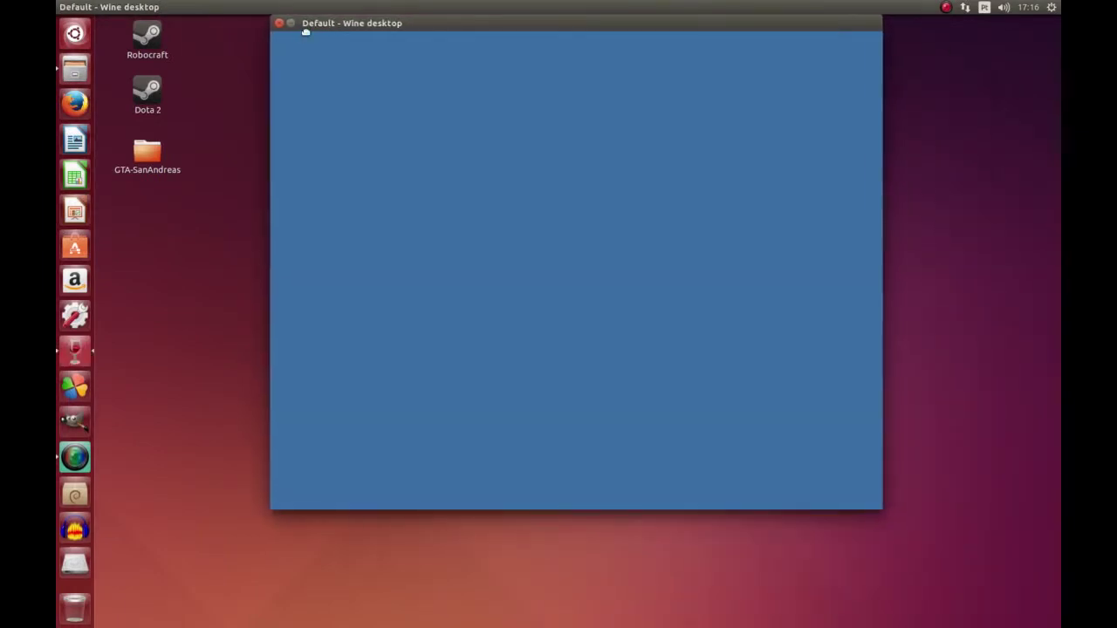
Review Wine's graphics, drive, application and audio settings, and accept the configuration
left_click(364, 67)
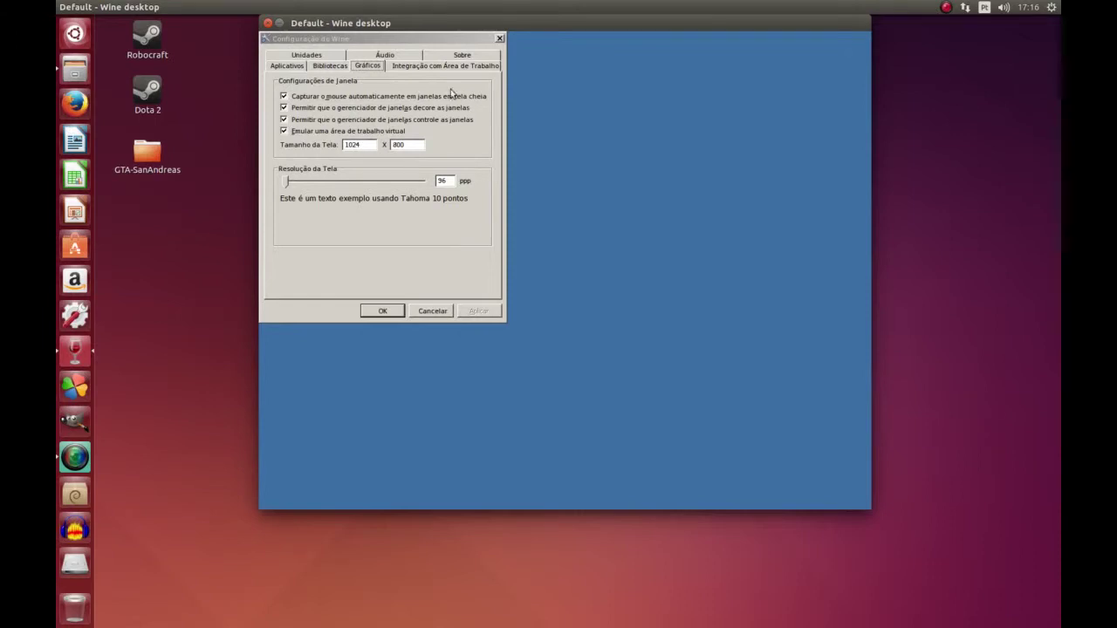
left_click(442, 70)
left_click(297, 56)
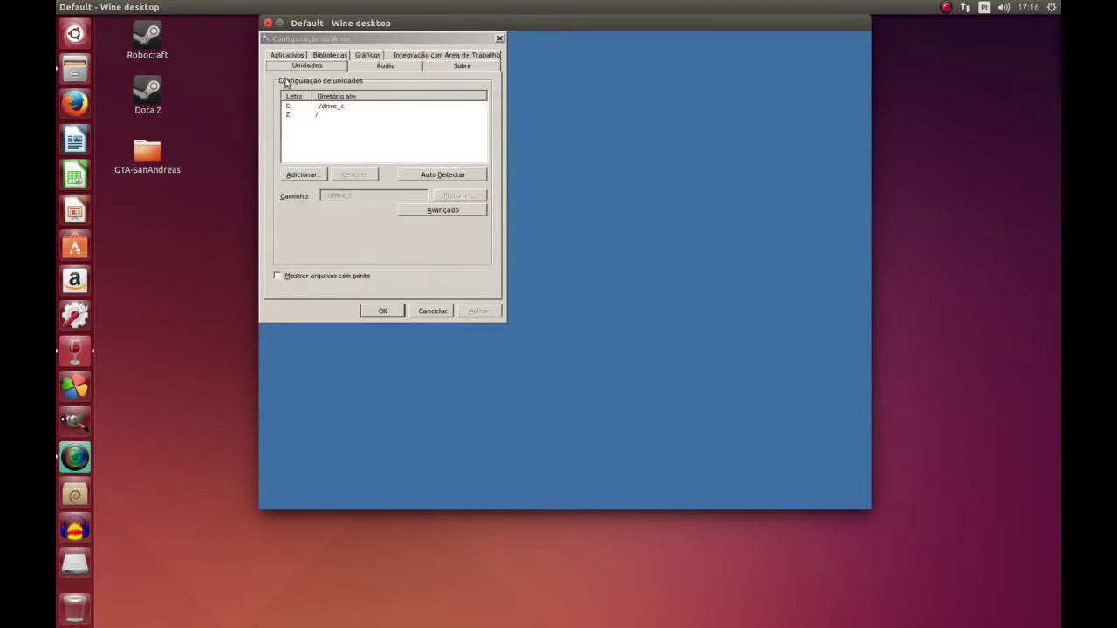
left_click(294, 55)
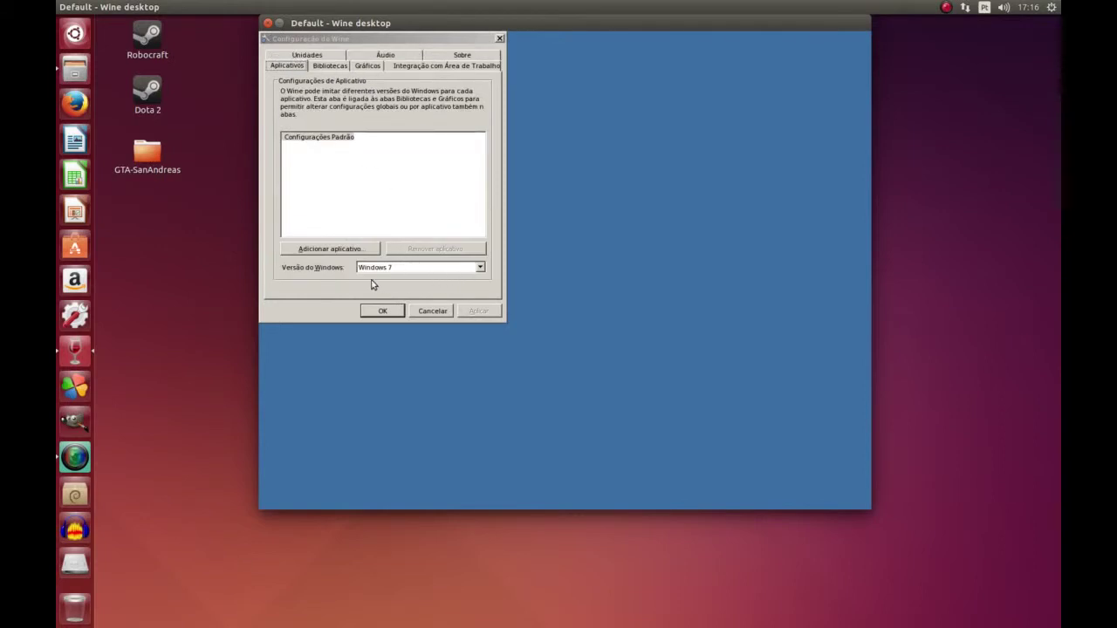
left_click(339, 63)
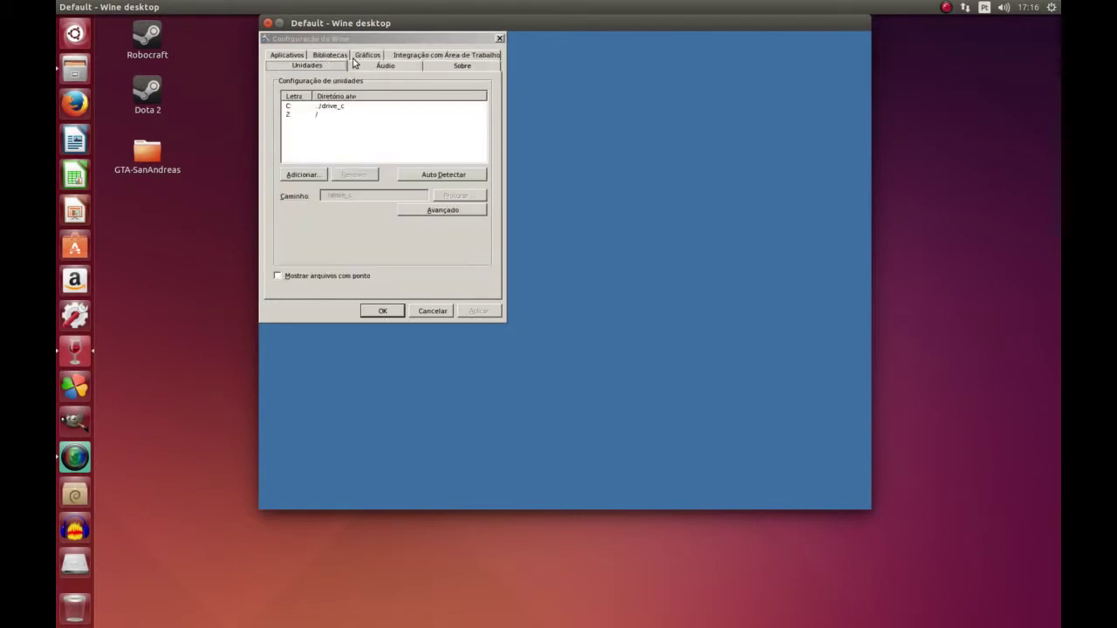
left_click(367, 63)
left_click(387, 56)
left_click(387, 56)
left_click(385, 56)
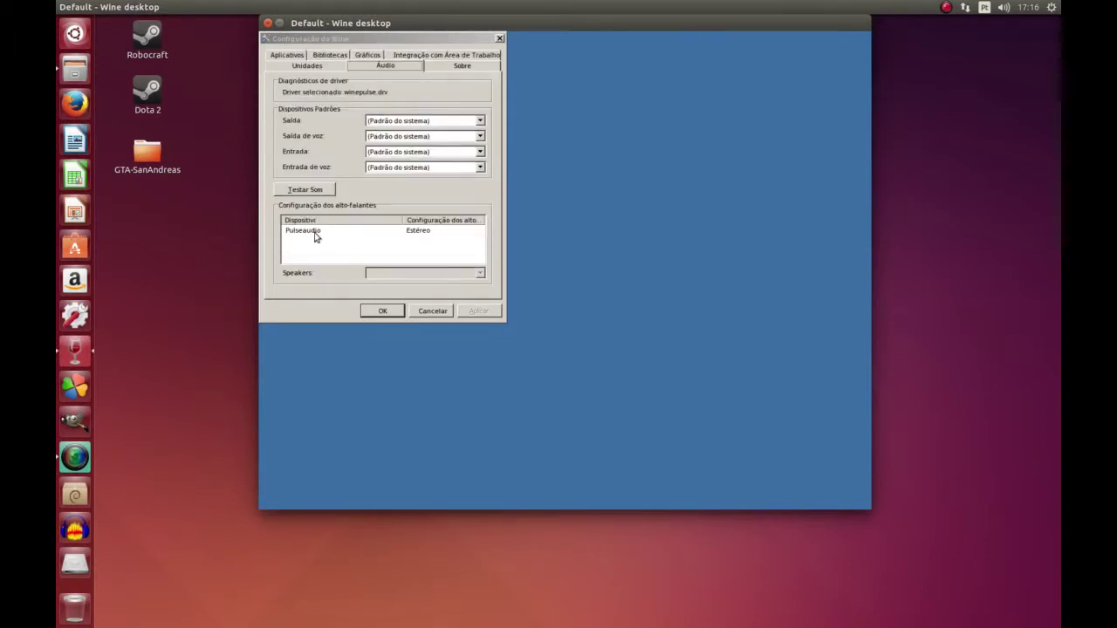
left_click(380, 312)
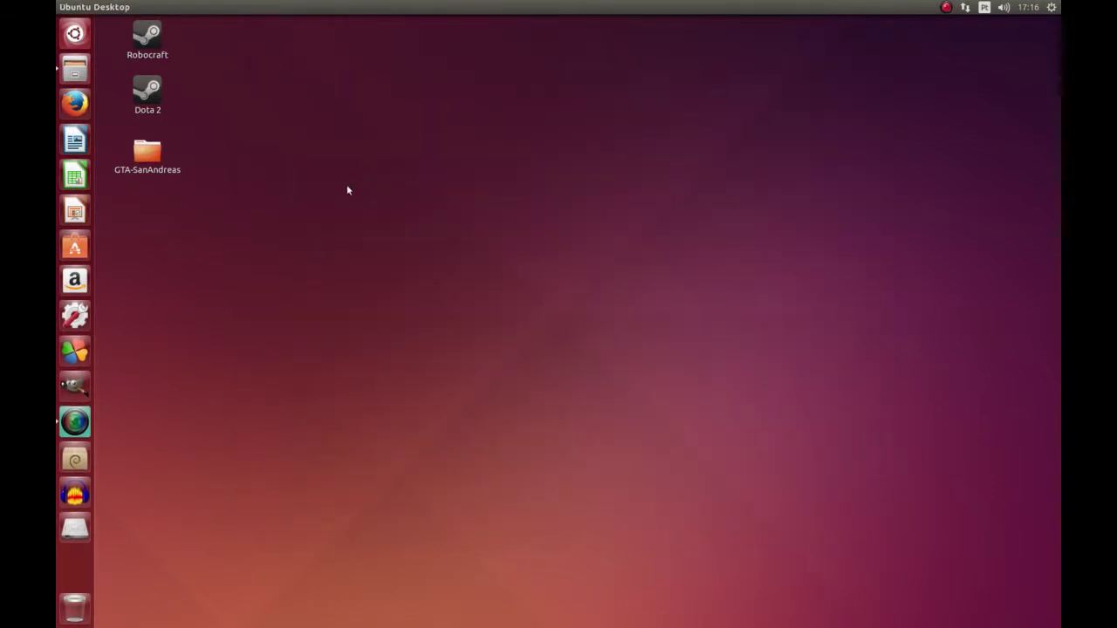
Run gta_sa.exe from the GTA-SanAndreas desktop folder with Wine and move the Wine desktop window fully into view
double_click(164, 165)
left_click_drag(628, 296, 378, 96)
right_click(463, 247)
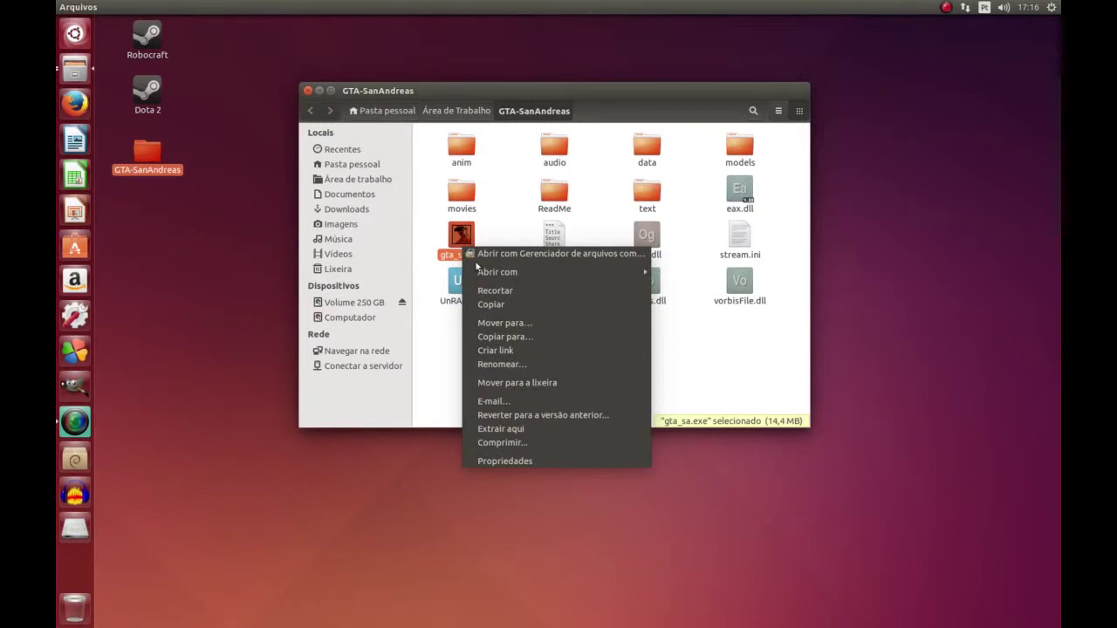
mouse_move(509, 272)
left_click(712, 274)
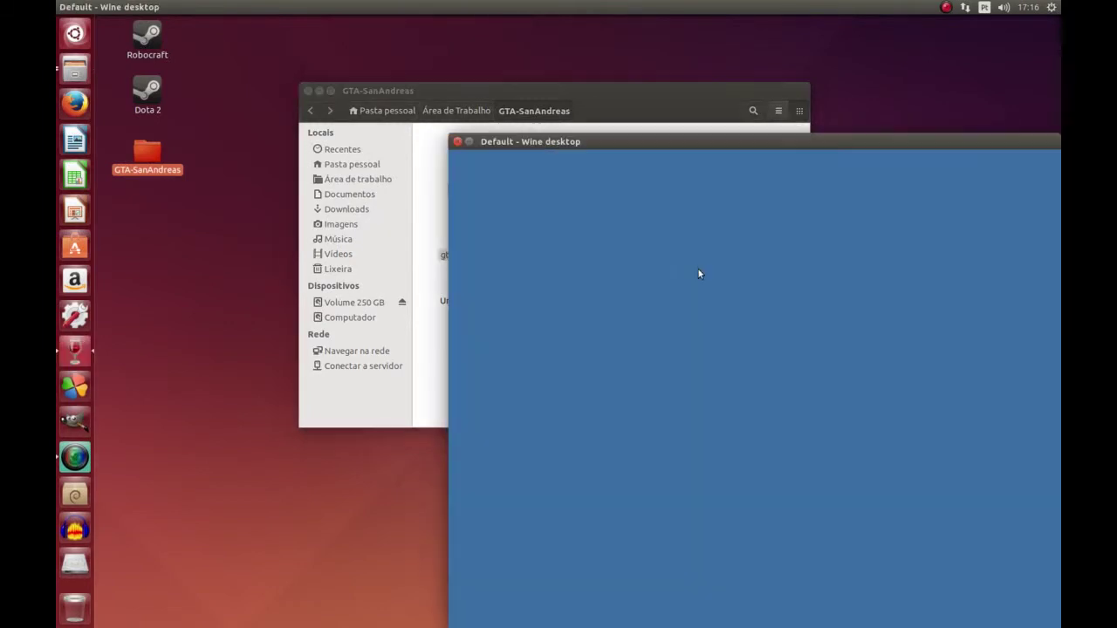
left_click_drag(623, 139, 415, 34)
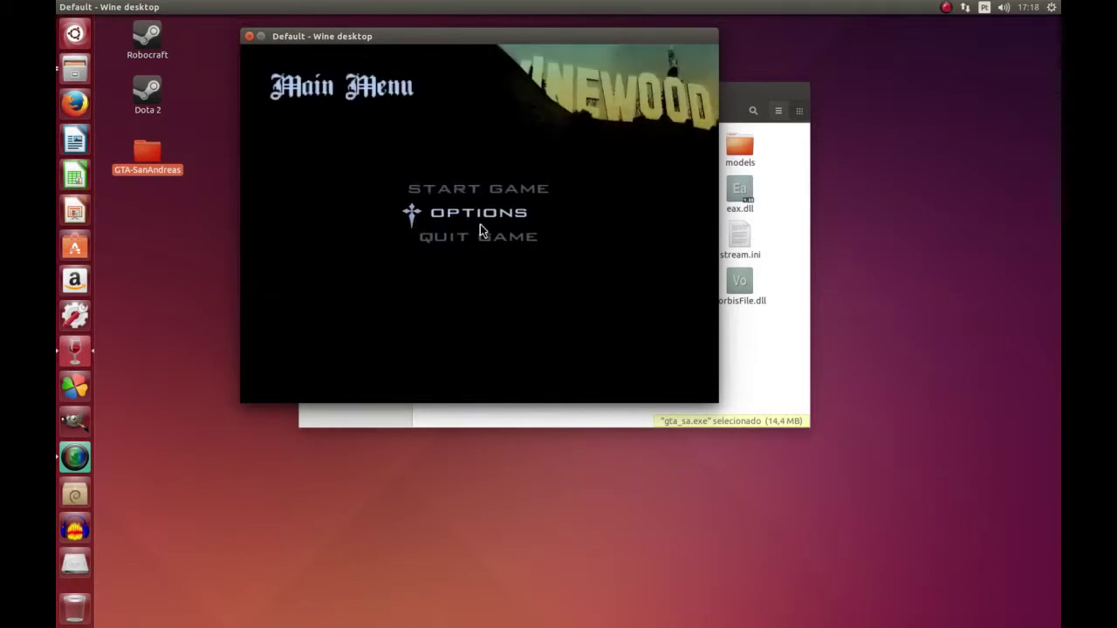
Look at the game's Options screen, return to the main menu, and start a new game
key("Return")
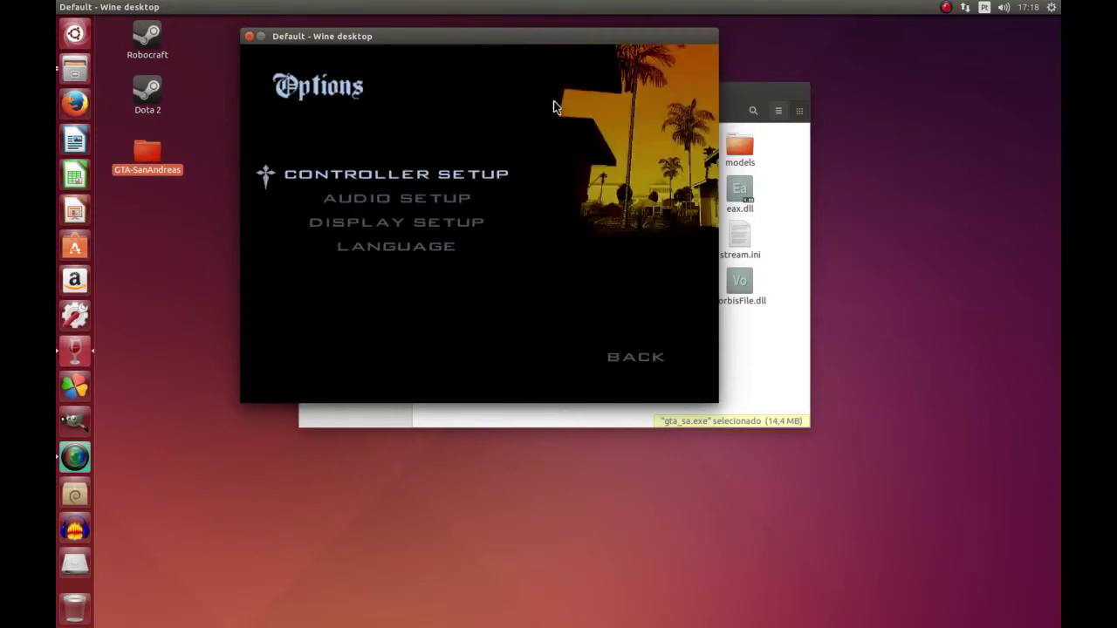
left_click(661, 374)
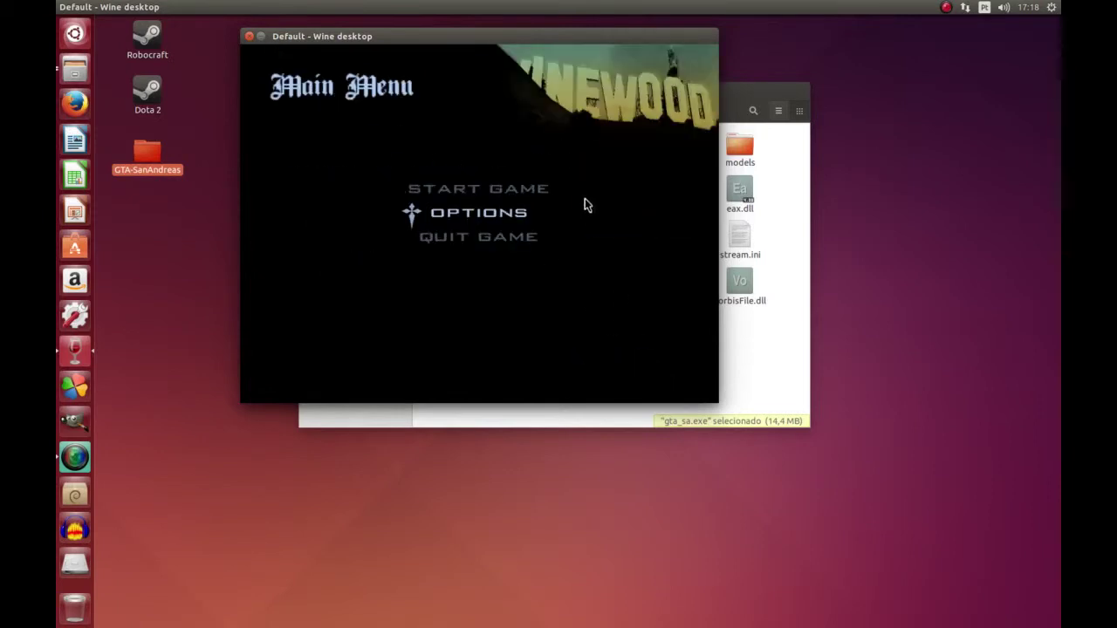
left_click(474, 193)
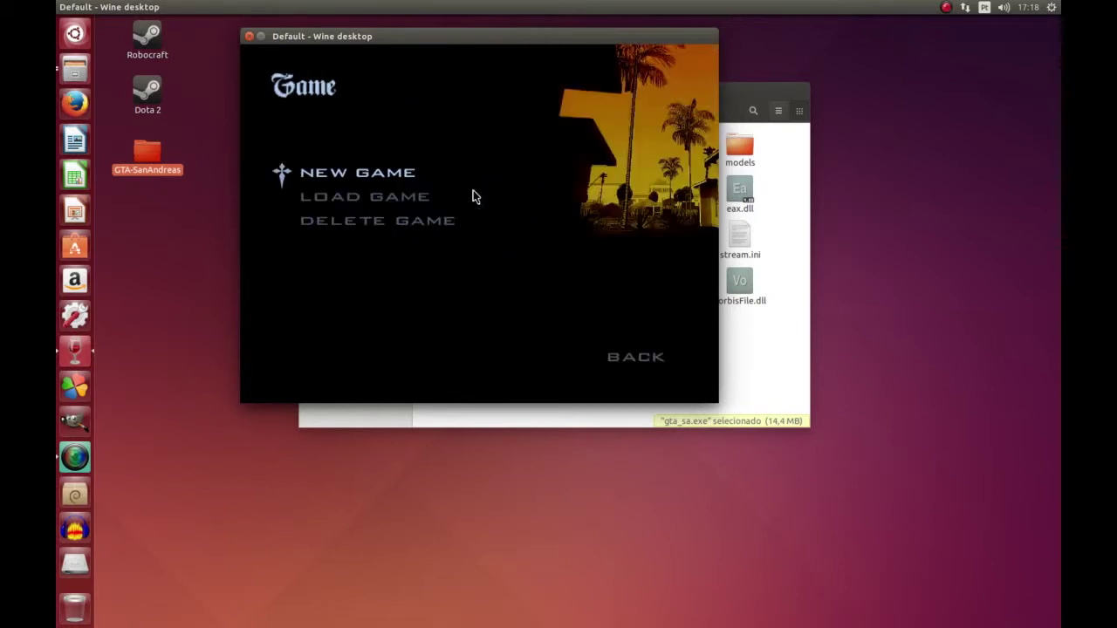
left_click(380, 177)
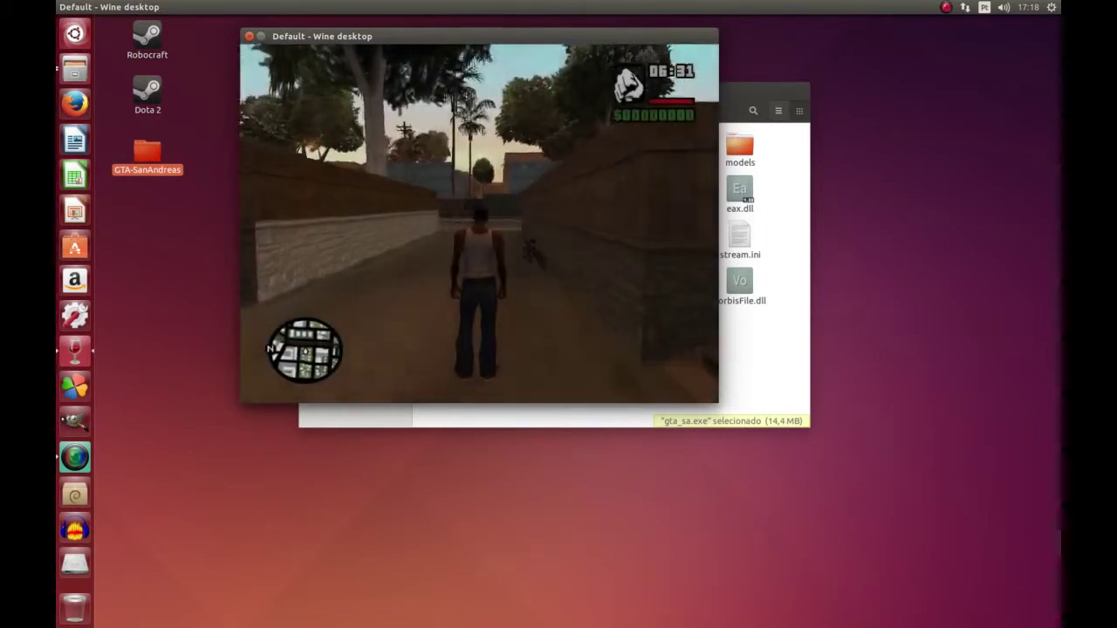
Walk Carl through the alley to the red bike and have him get on it
key("w")
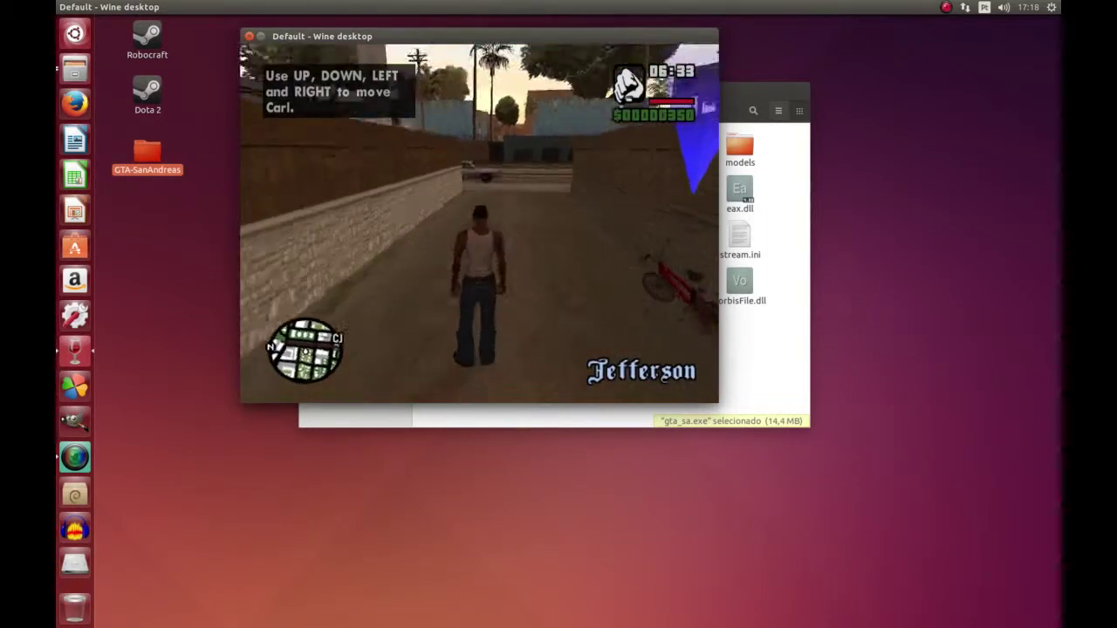
key("w")
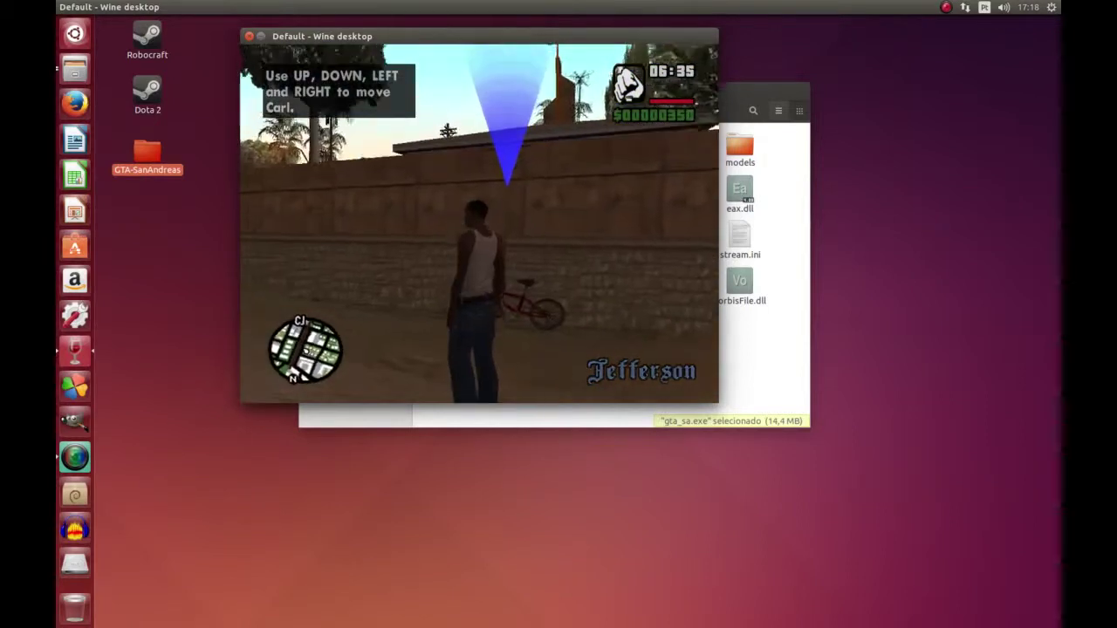
key("Up")
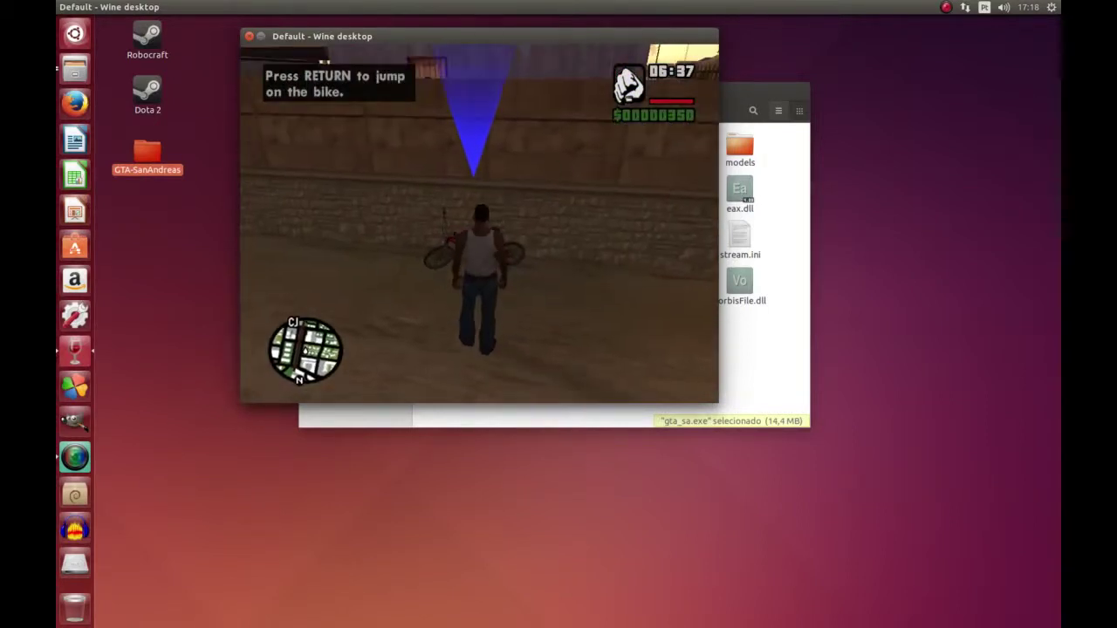
key("Return")
key("Up")
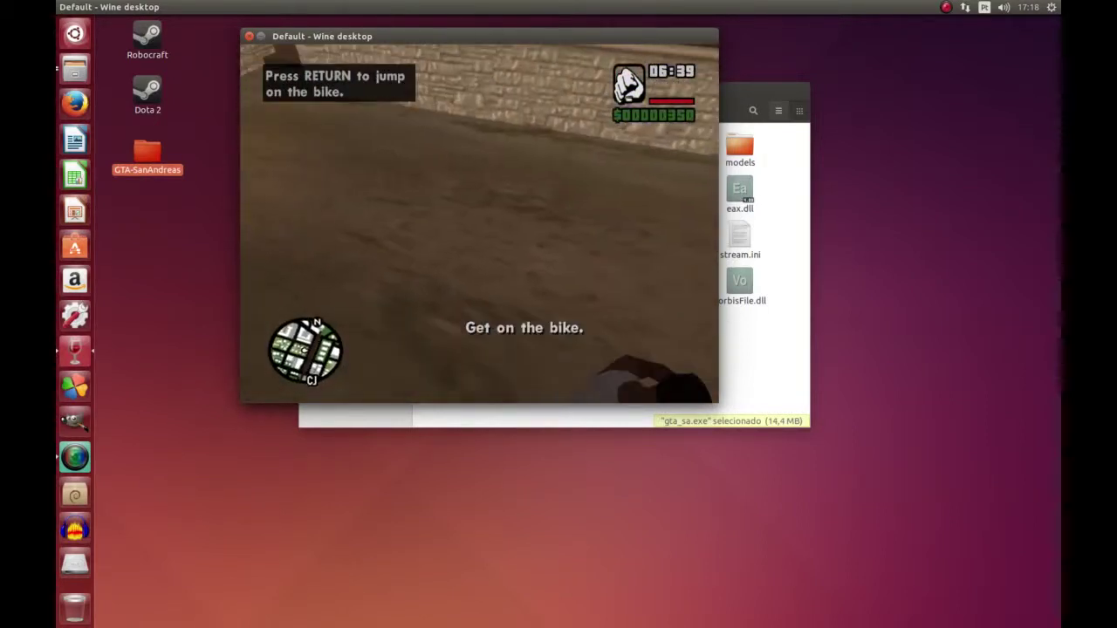
Pause the bike ride, review the audio and controller setup with the Mouse + Keys configuration kept, and resume the game
key("Up")
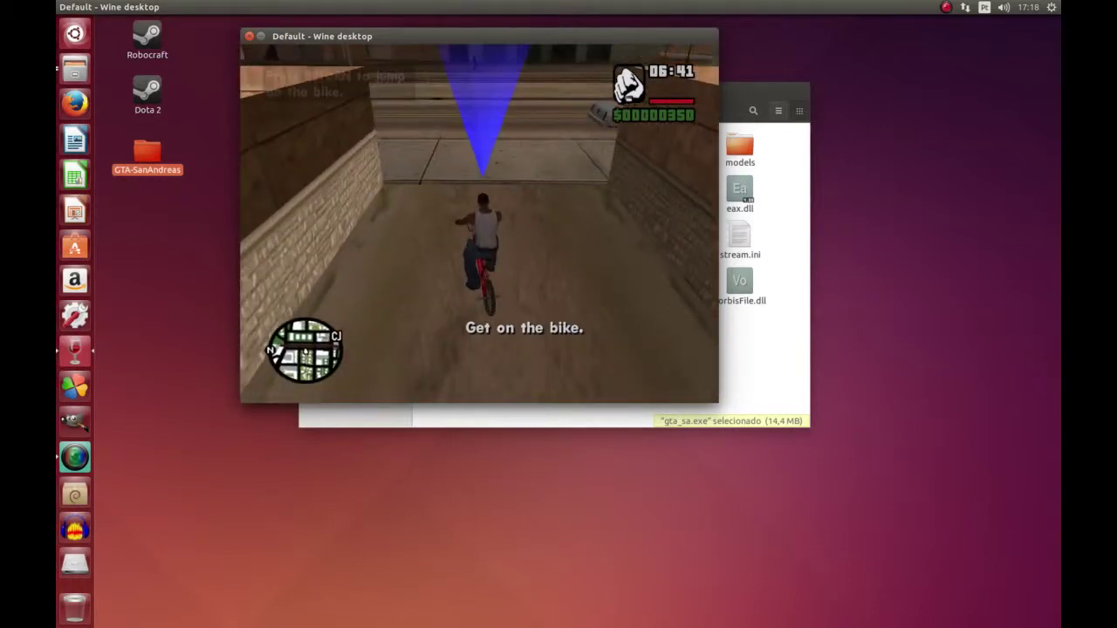
key("Escape")
left_click(481, 286)
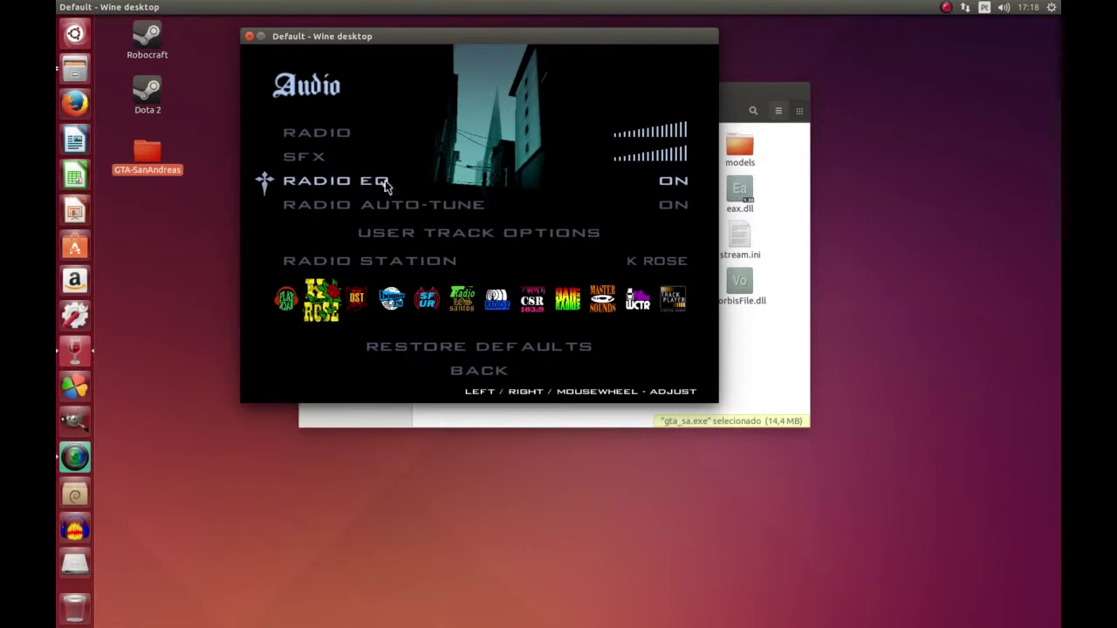
left_click(459, 370)
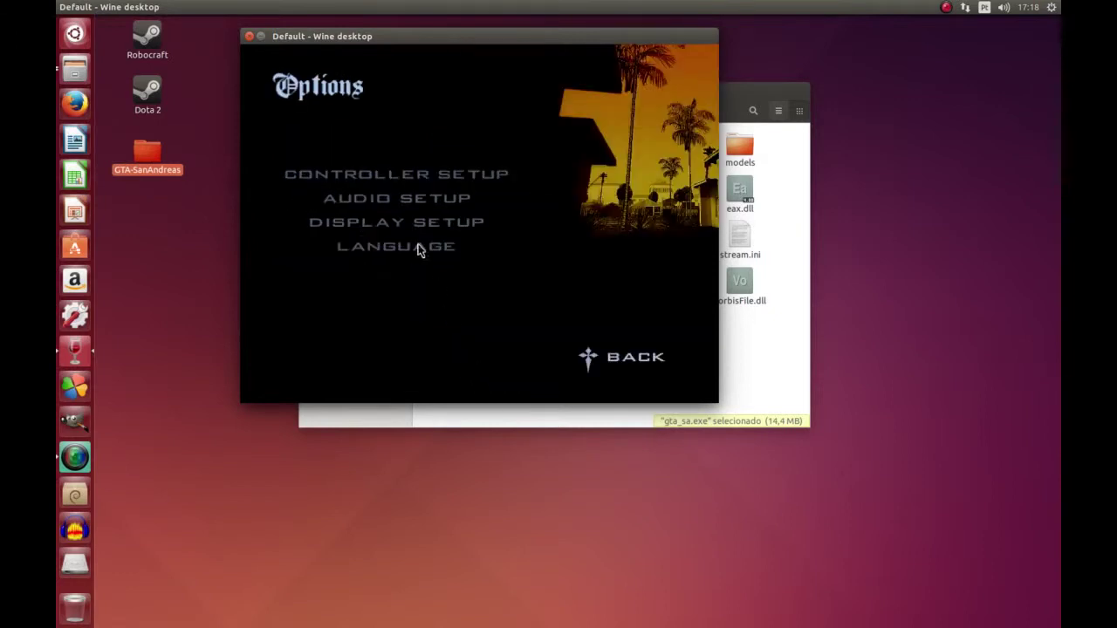
left_click(397, 178)
left_click(537, 177)
left_click(537, 177)
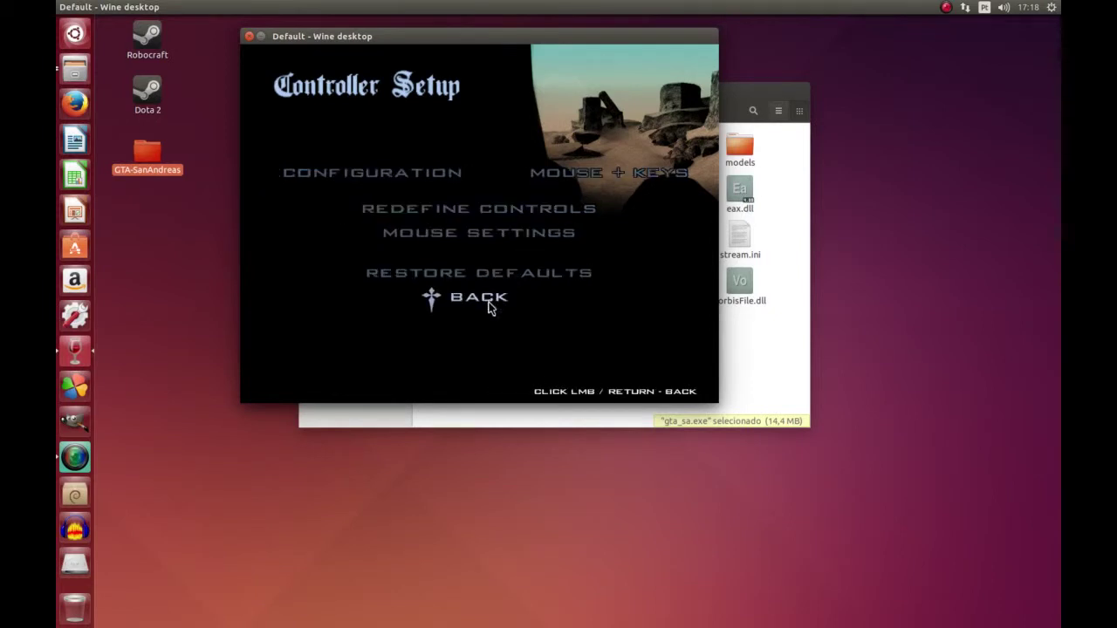
left_click(479, 296)
key("Escape")
key("Escape")
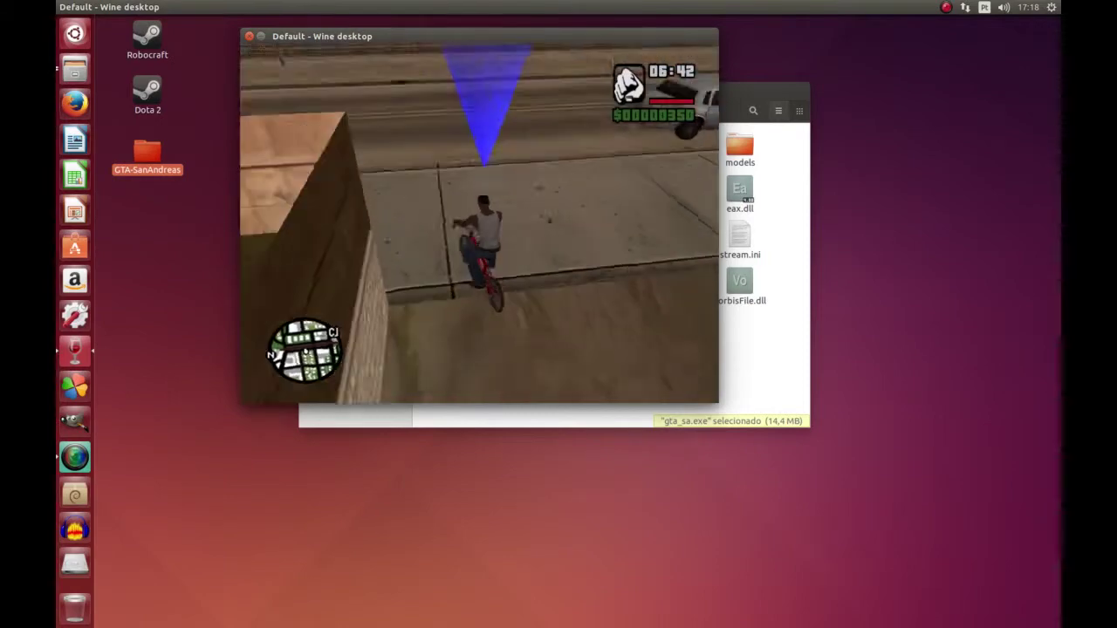
Ride the red bike out of the alley, across the road and over to the railway tracks in East Los Santos
key("w")
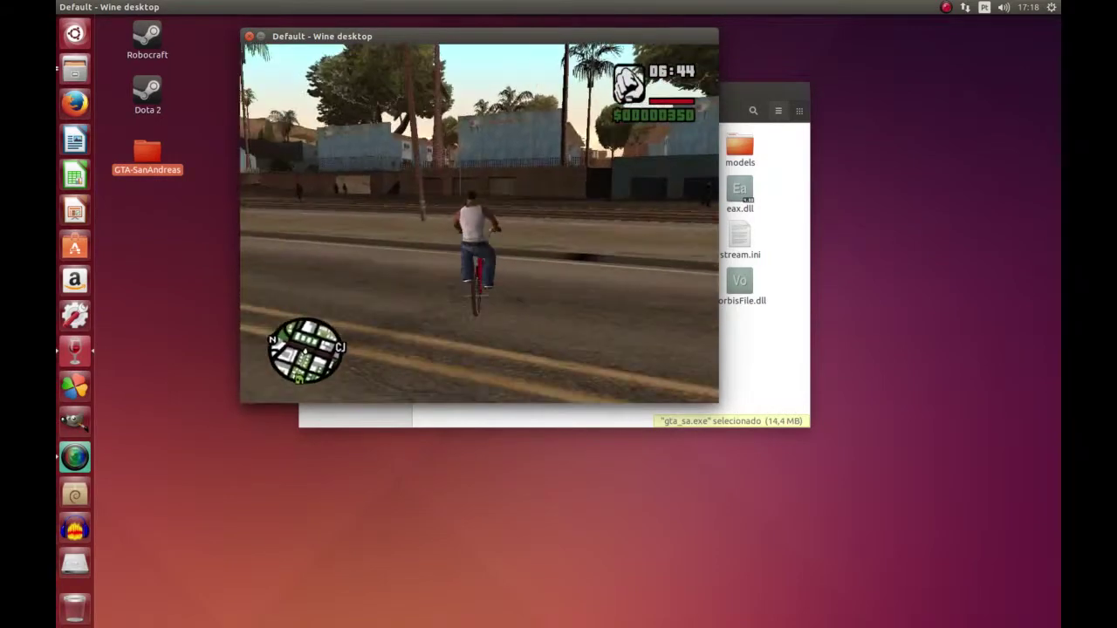
key("w")
key("a")
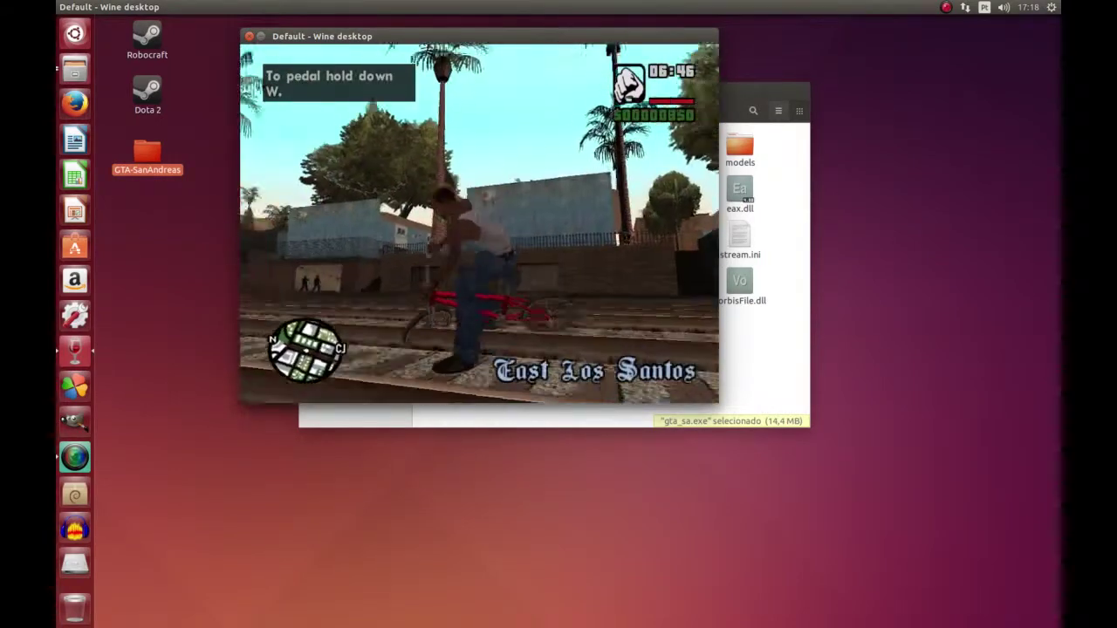
key("w")
key("d")
key("w")
key("a")
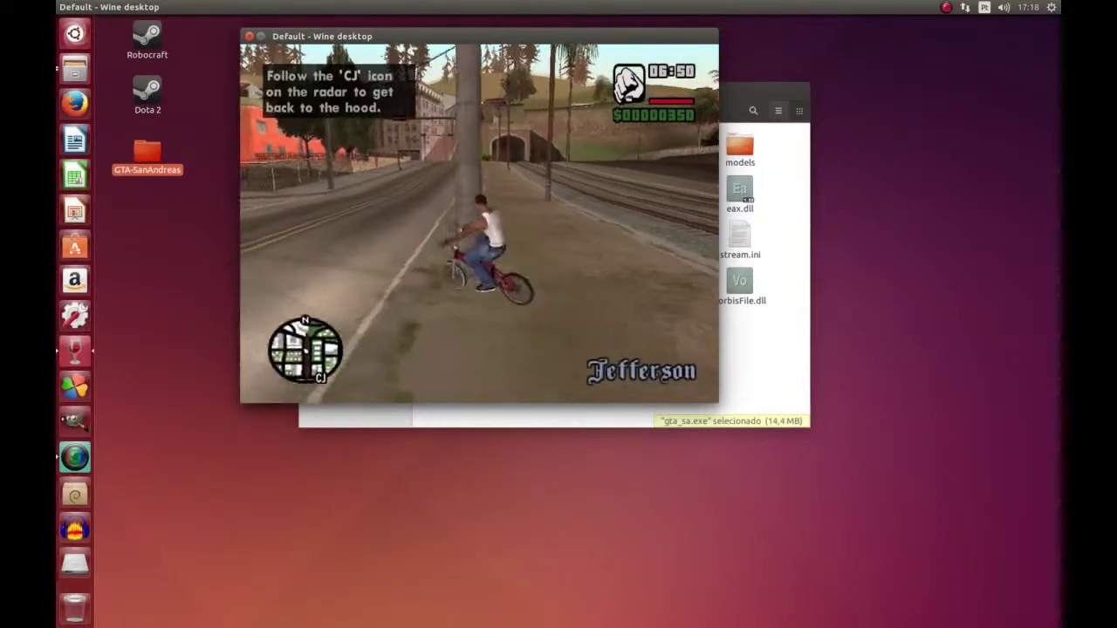
Turn the bike around on the Jefferson road beside the railway to head toward the CJ icon on the radar
key("d")
key("w")
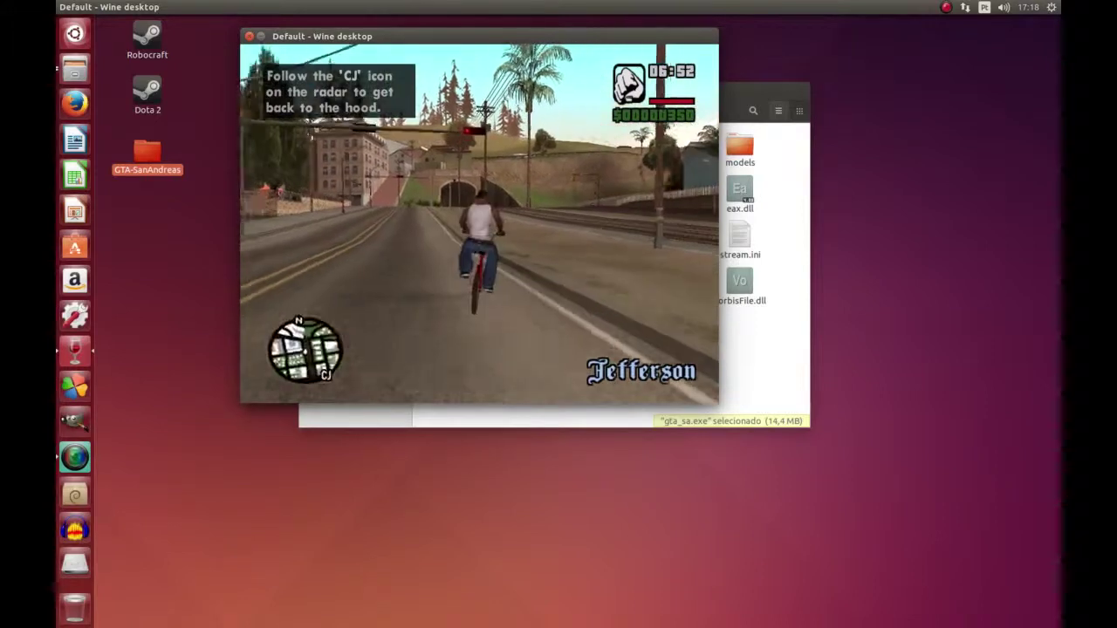
key("d")
key("w")
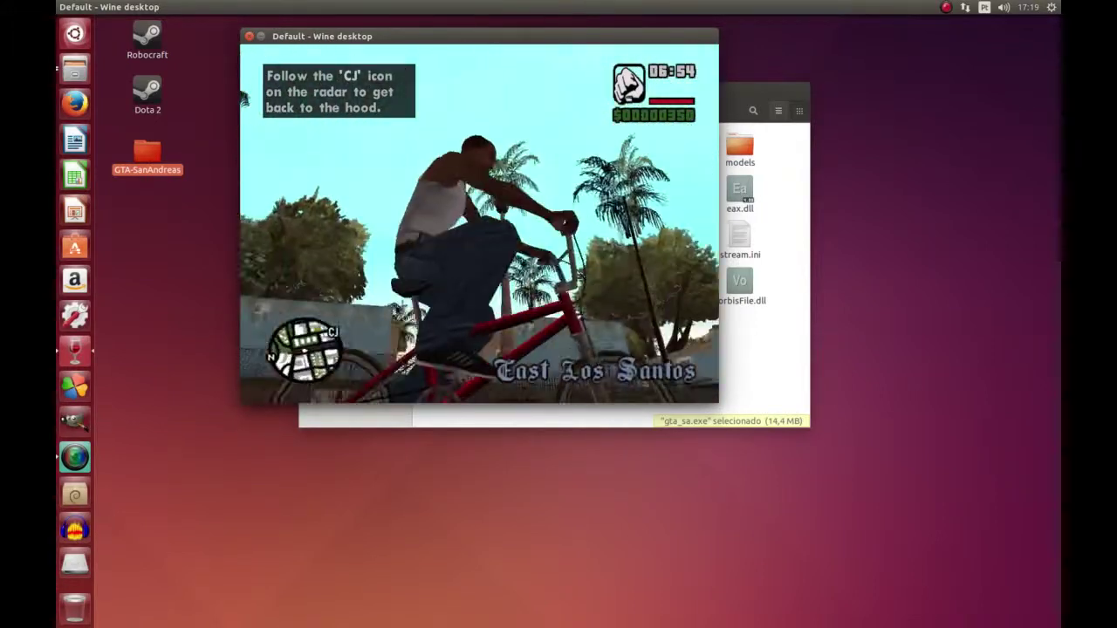
key("w")
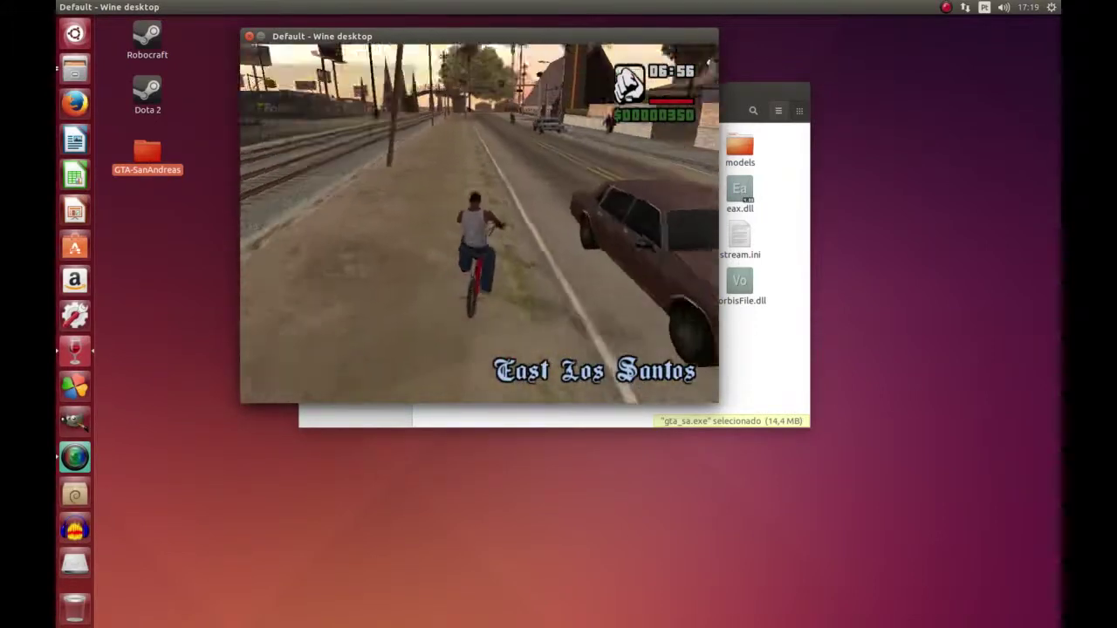
Ride along the road beside the railway tracks, past the parked car and the footbridge, to the intersection
key("a")
key("w")
key("d")
key("a")
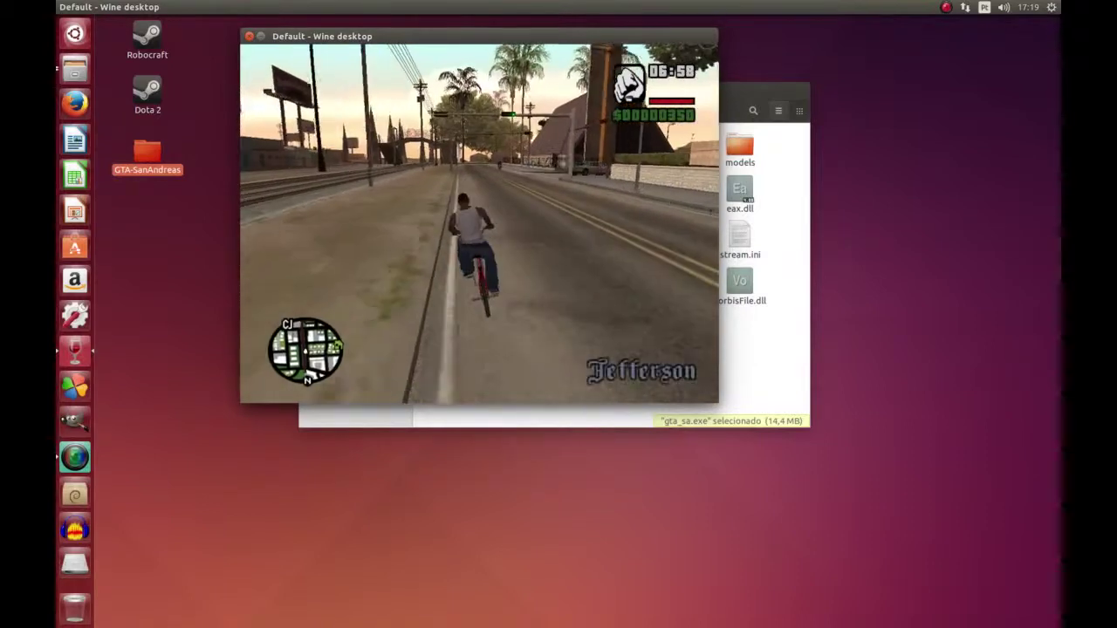
key("w")
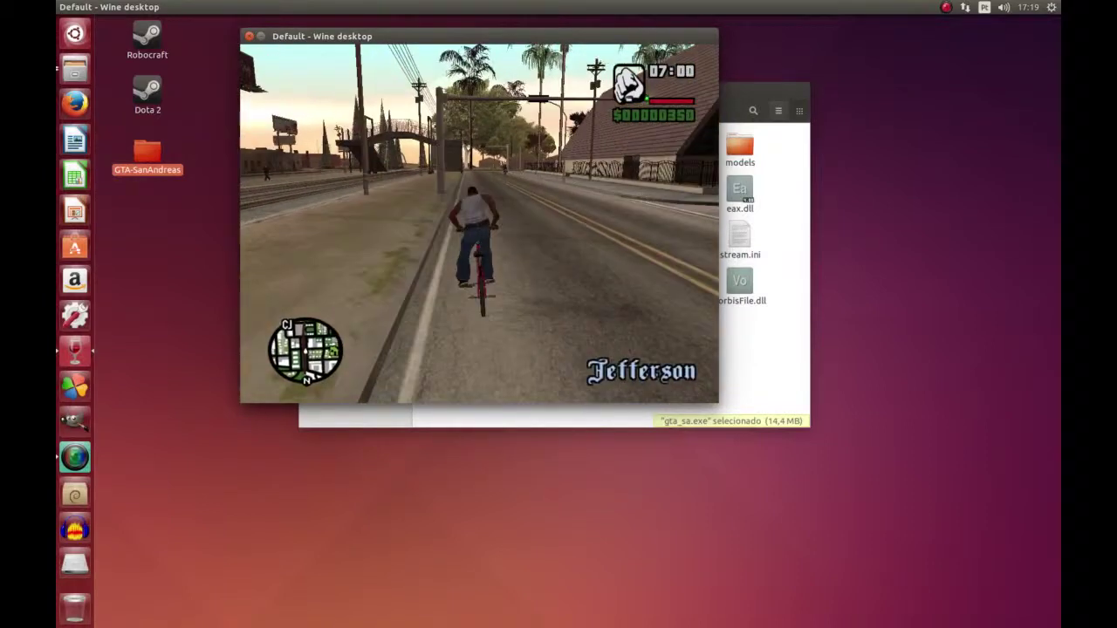
key("w")
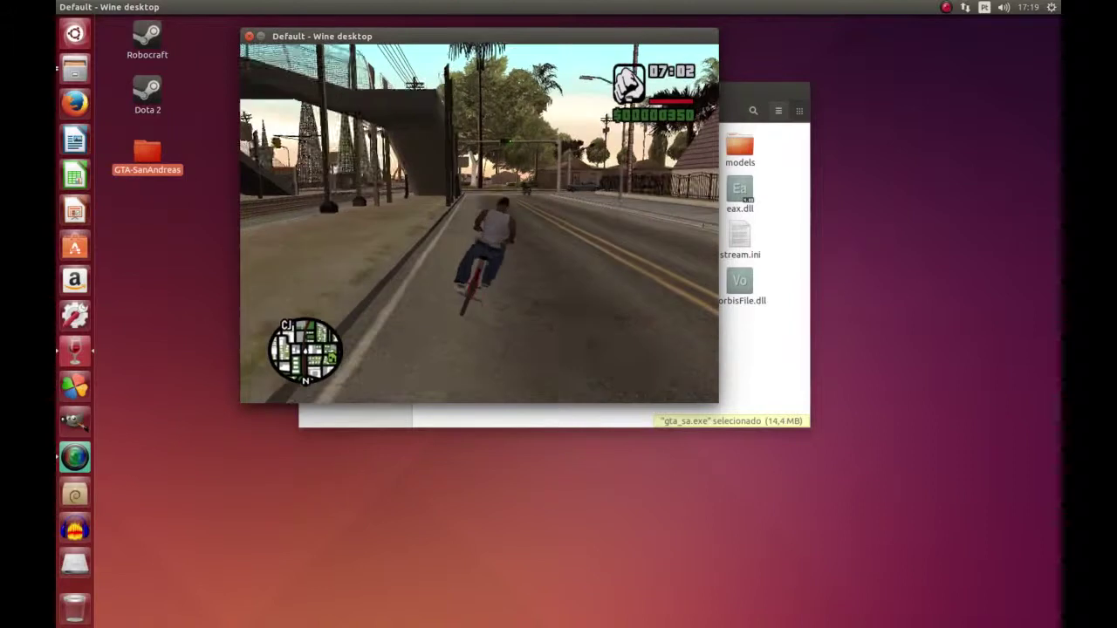
key("w")
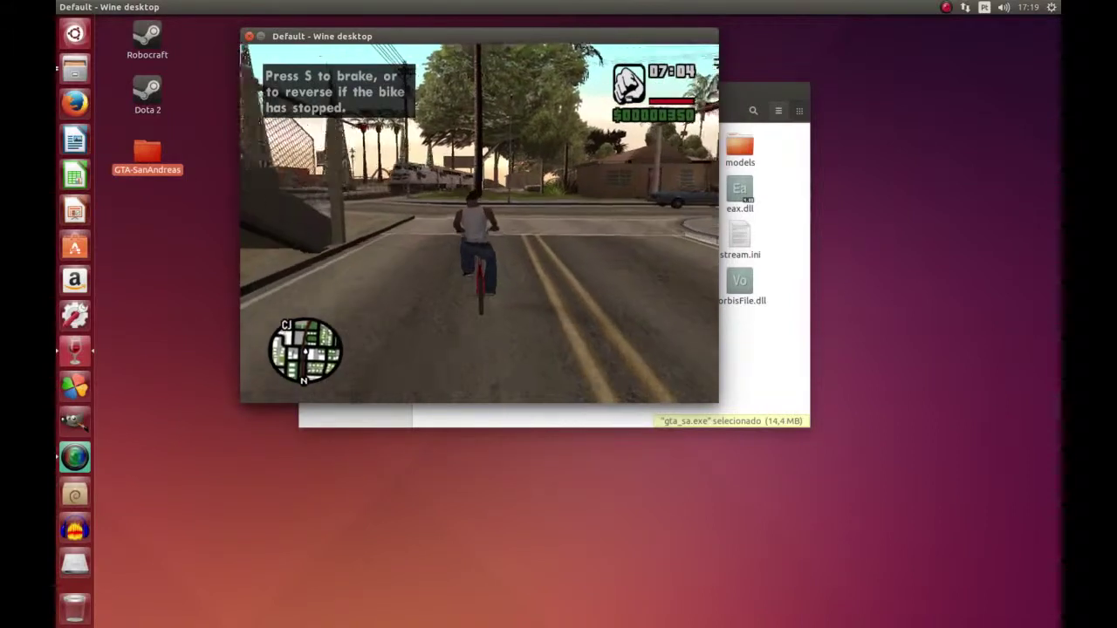
Turn toward the railway crossing, let the train pass, and ride over the tracks into the street opposite
key("a")
key("w")
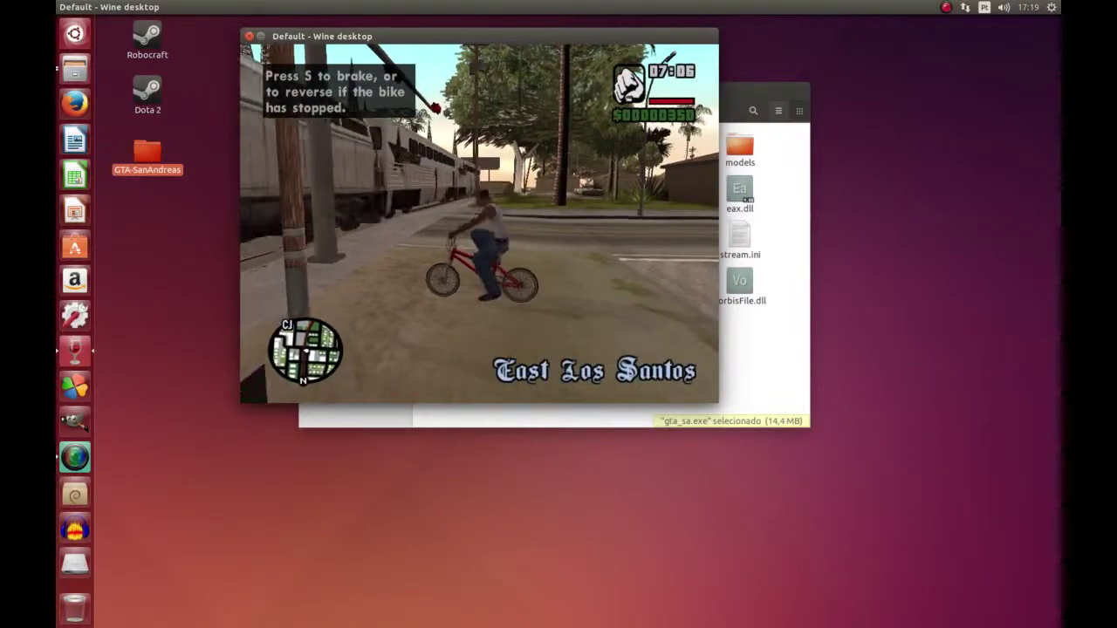
key("w")
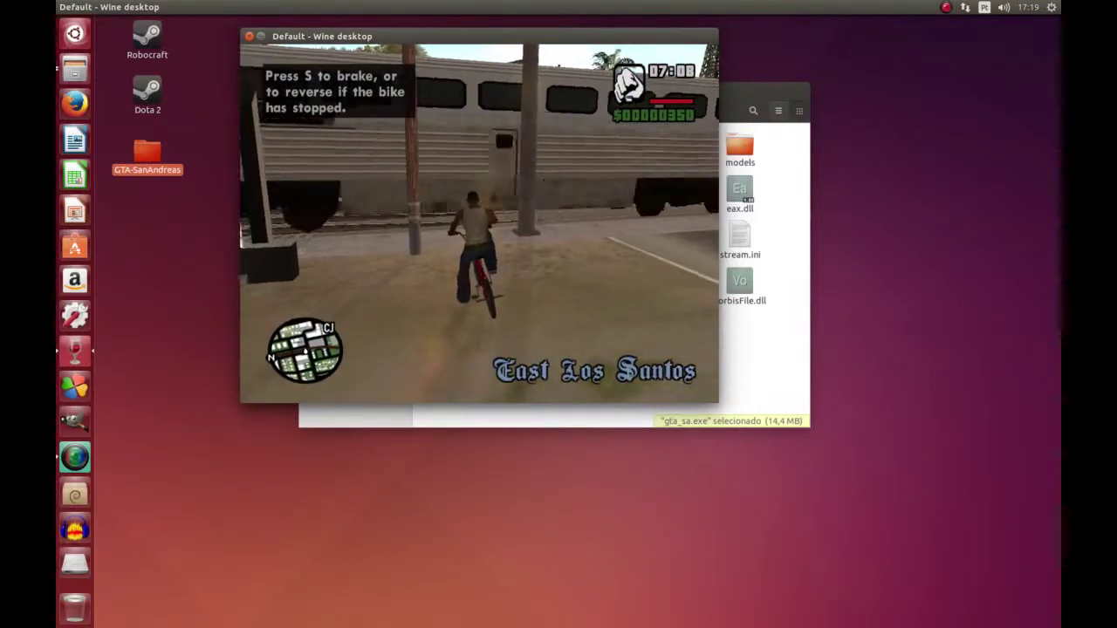
key("w")
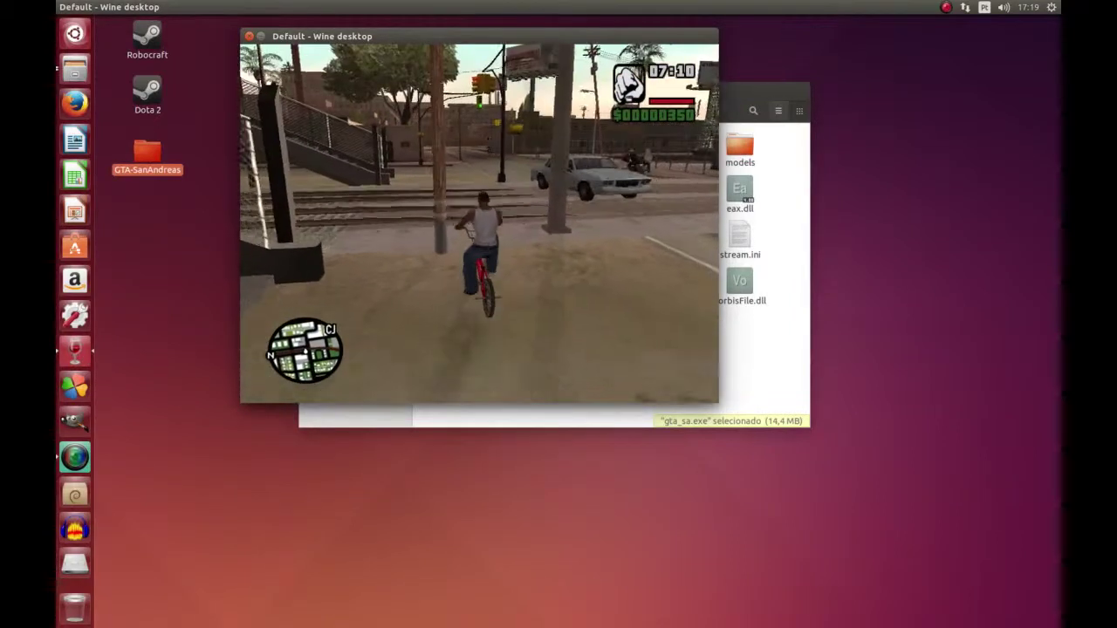
key("w")
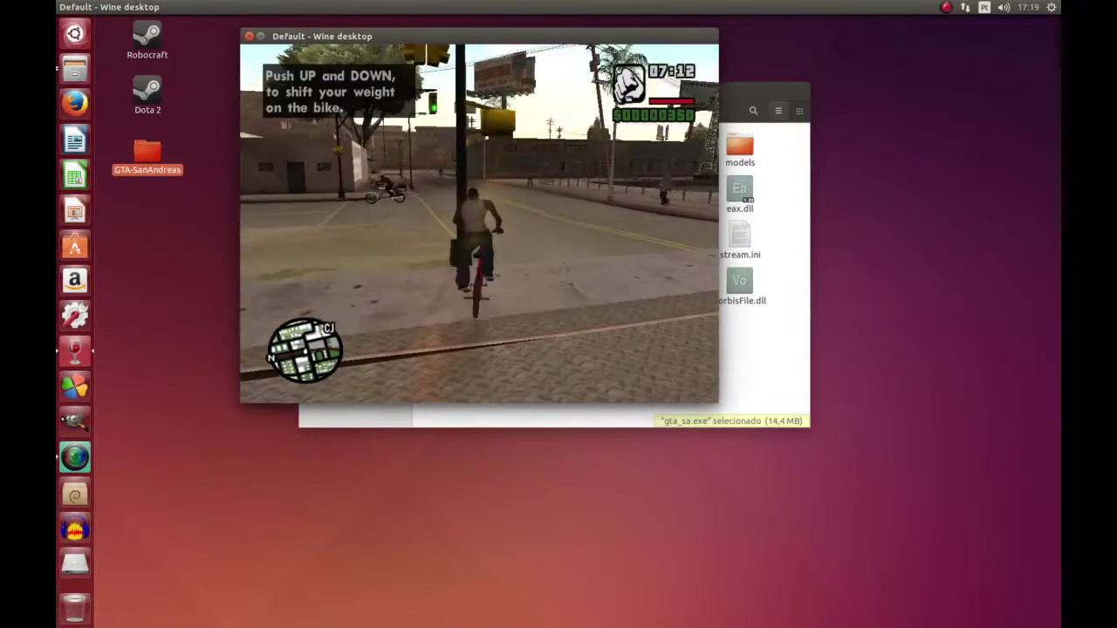
key("w")
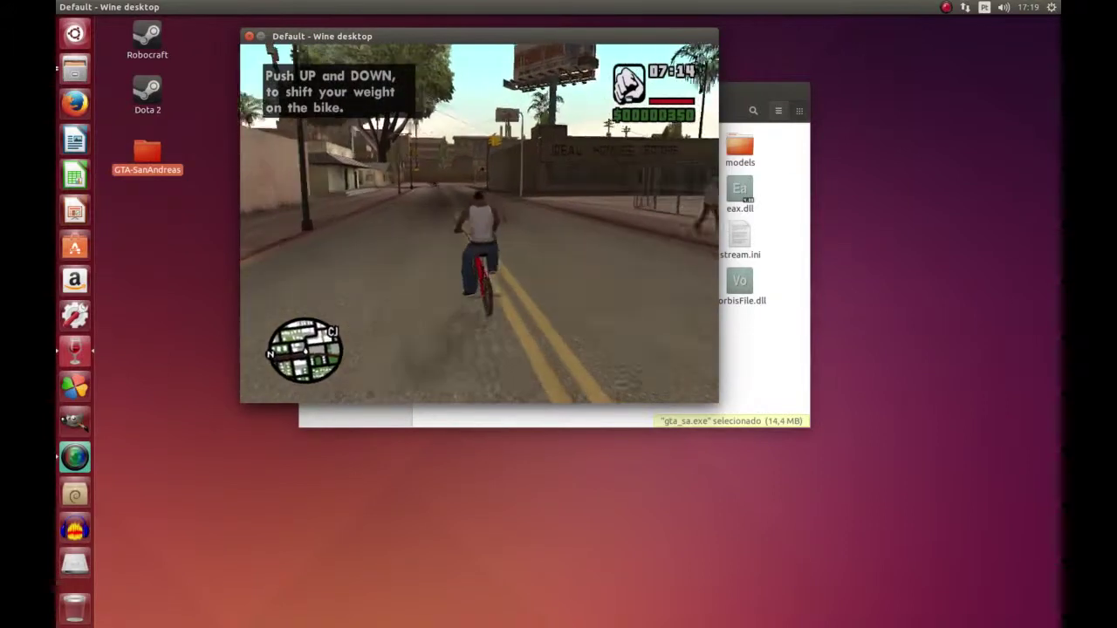
Follow the street beyond the tracks, take the right-hand corner, and turn left at the car wash
key("w")
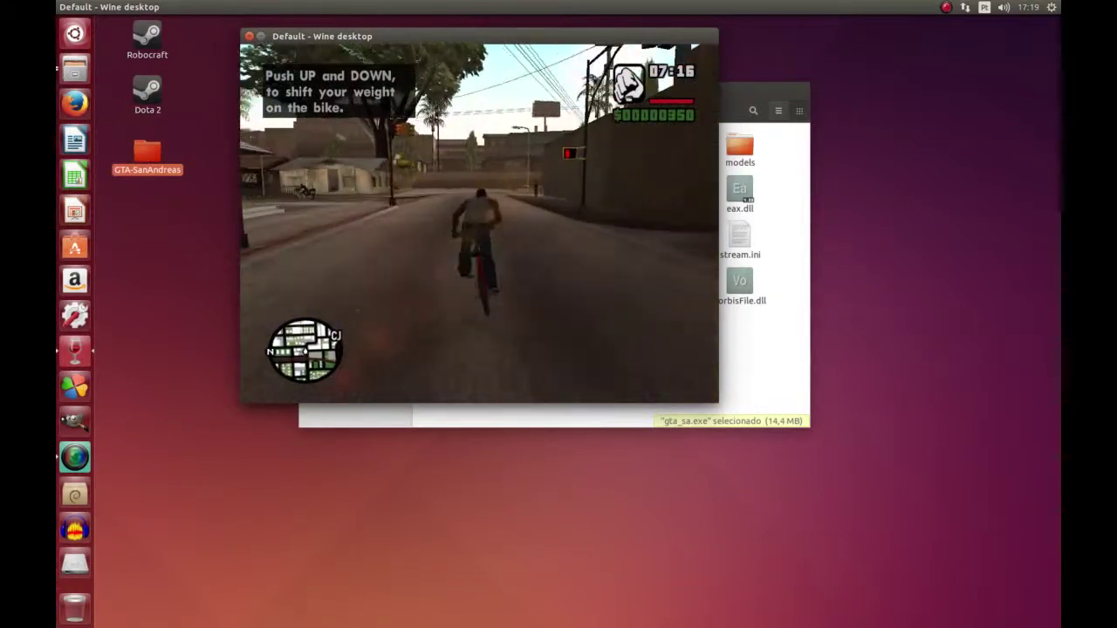
key("w")
key("d")
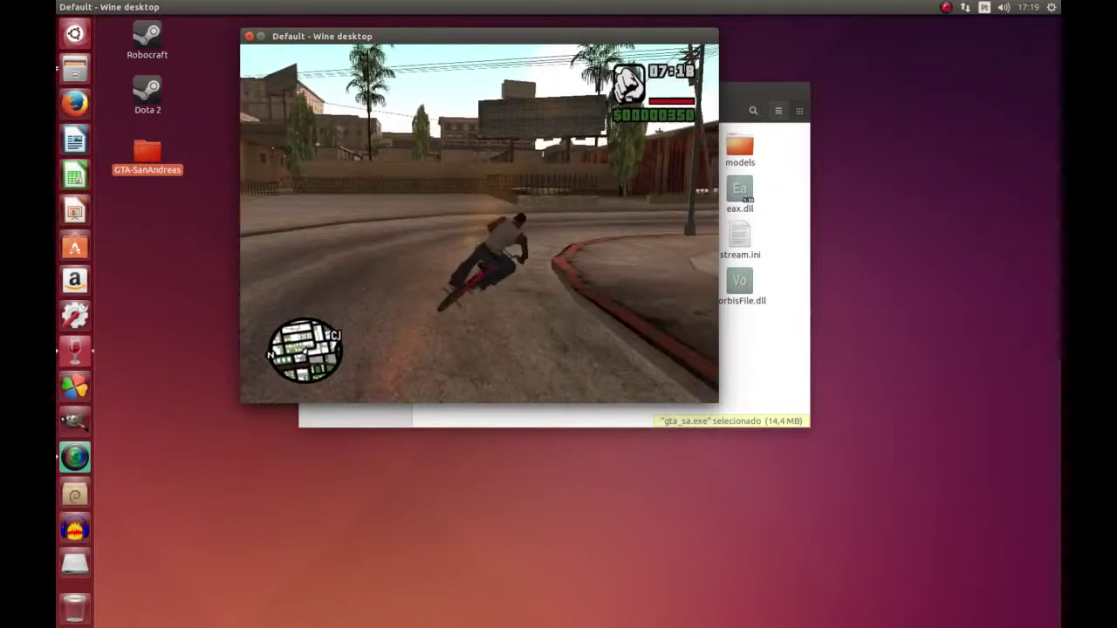
key("w")
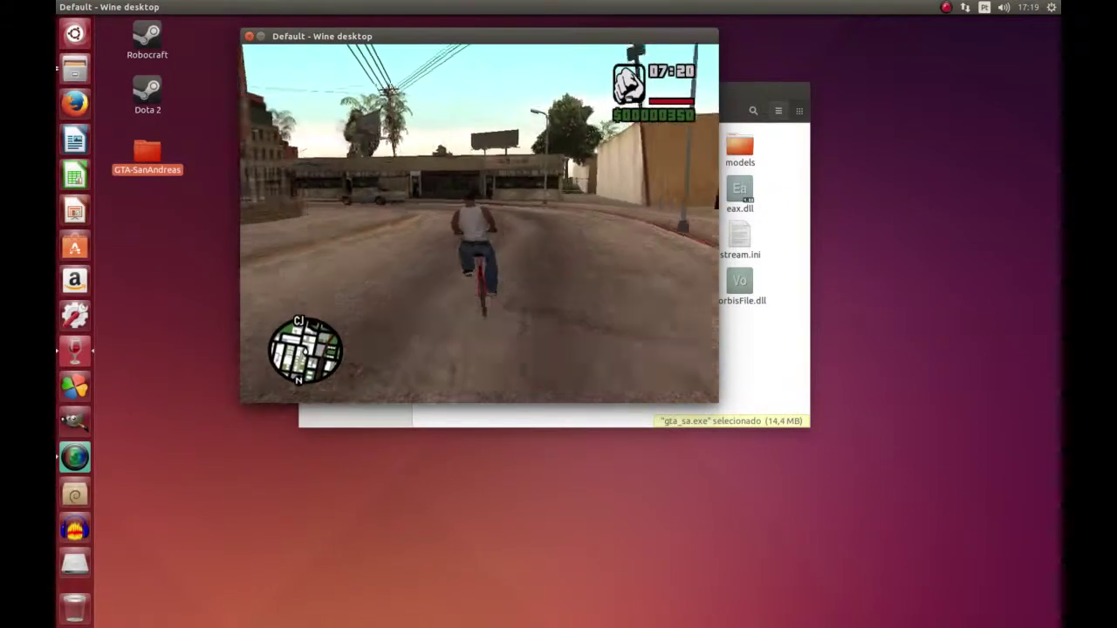
key("a")
key("w")
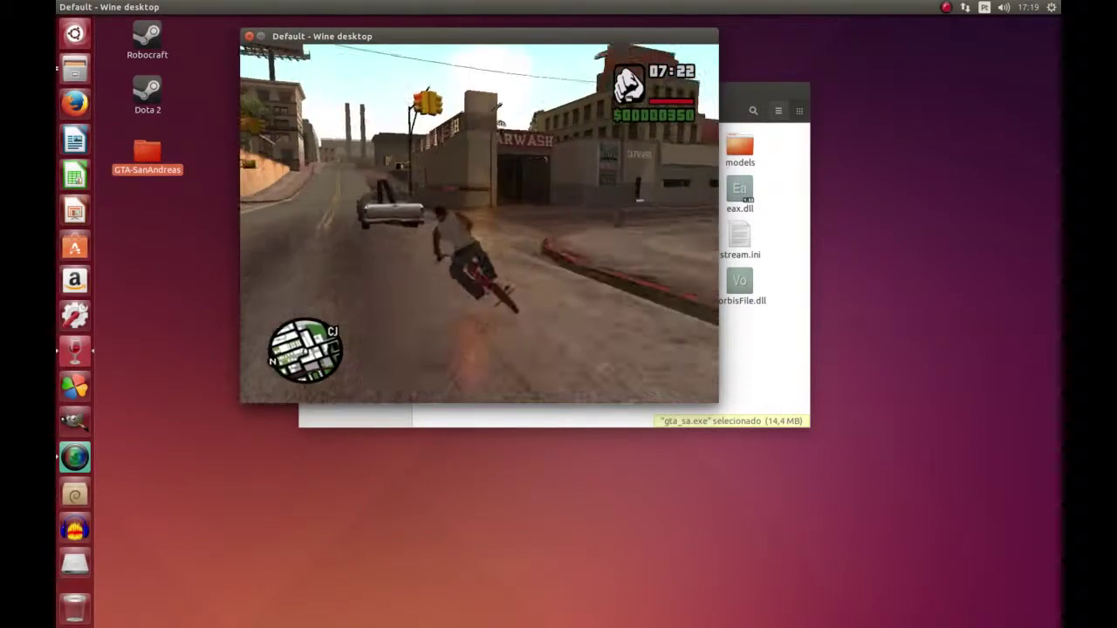
Continue to the intersection by the Iron Works building, walk Carl to the fallen bike, and get back on it
key("w")
key("a")
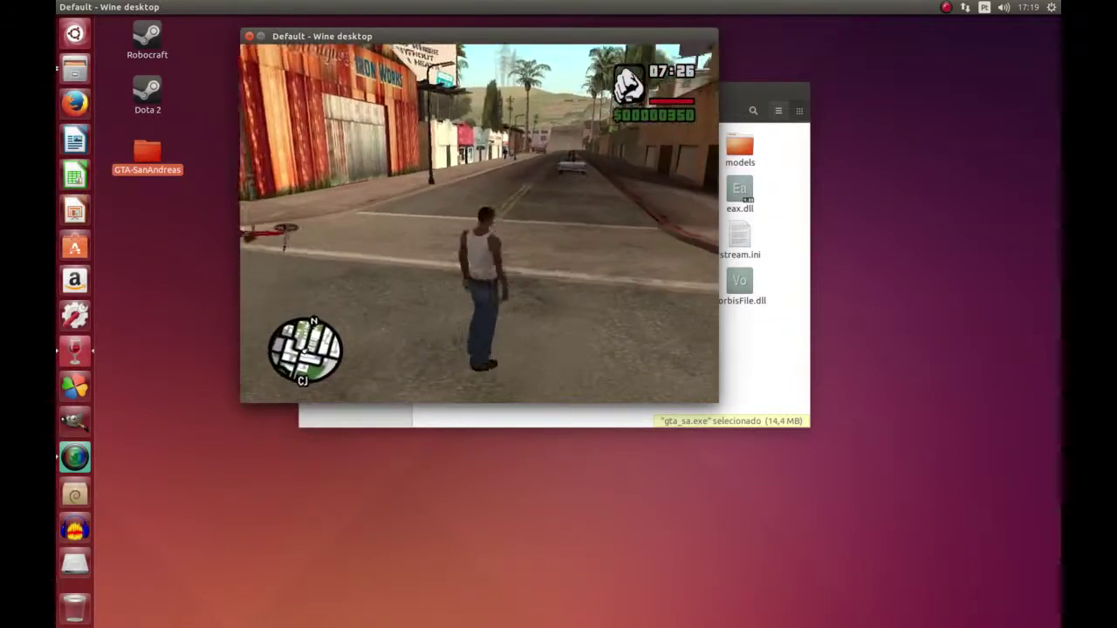
key("w")
key("f")
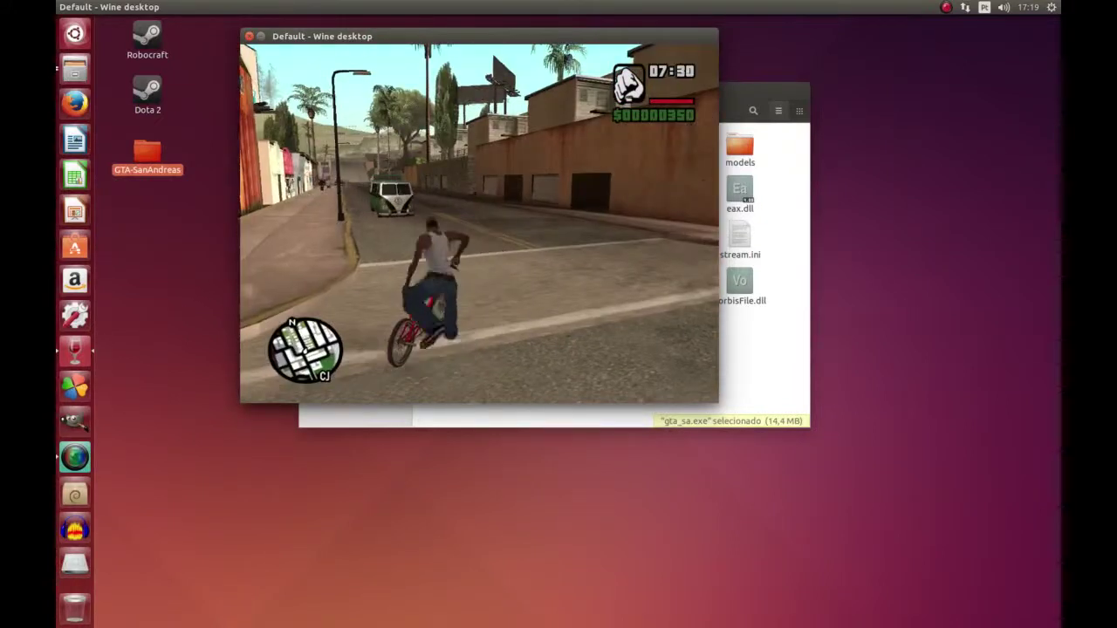
Turn the BMX left at the intersection and ride up the street along the orange wall
key("w")
key("a")
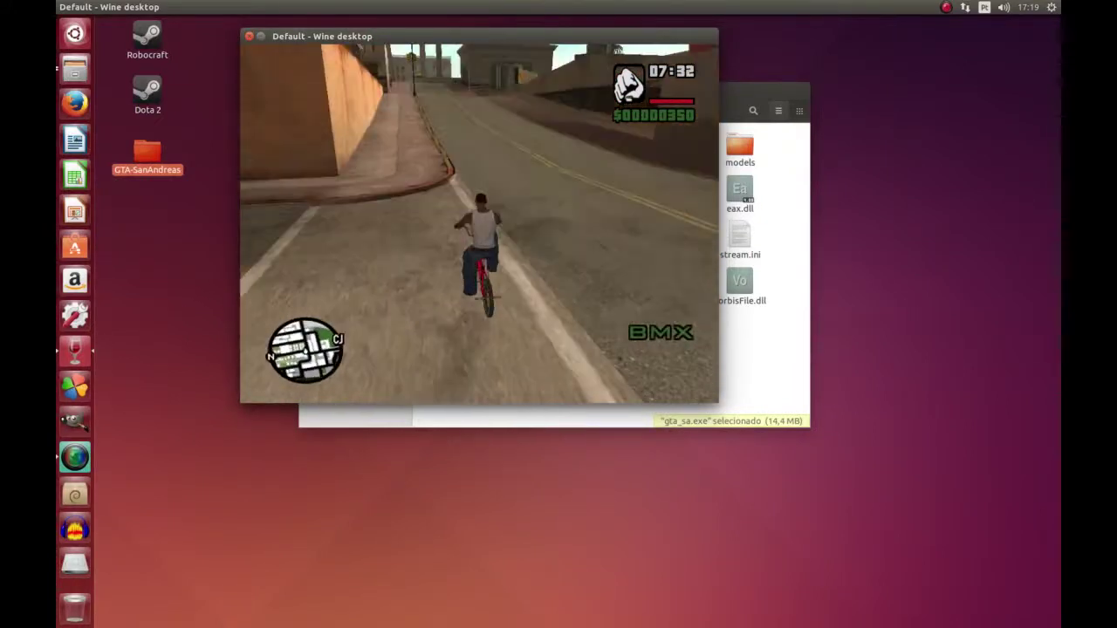
key("w")
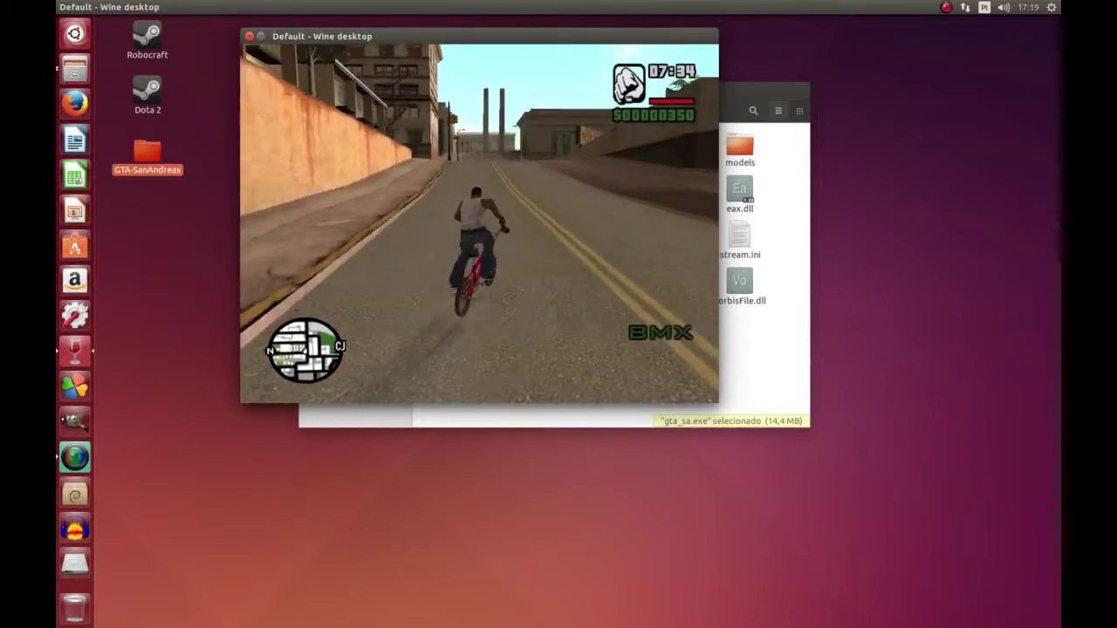
key("w")
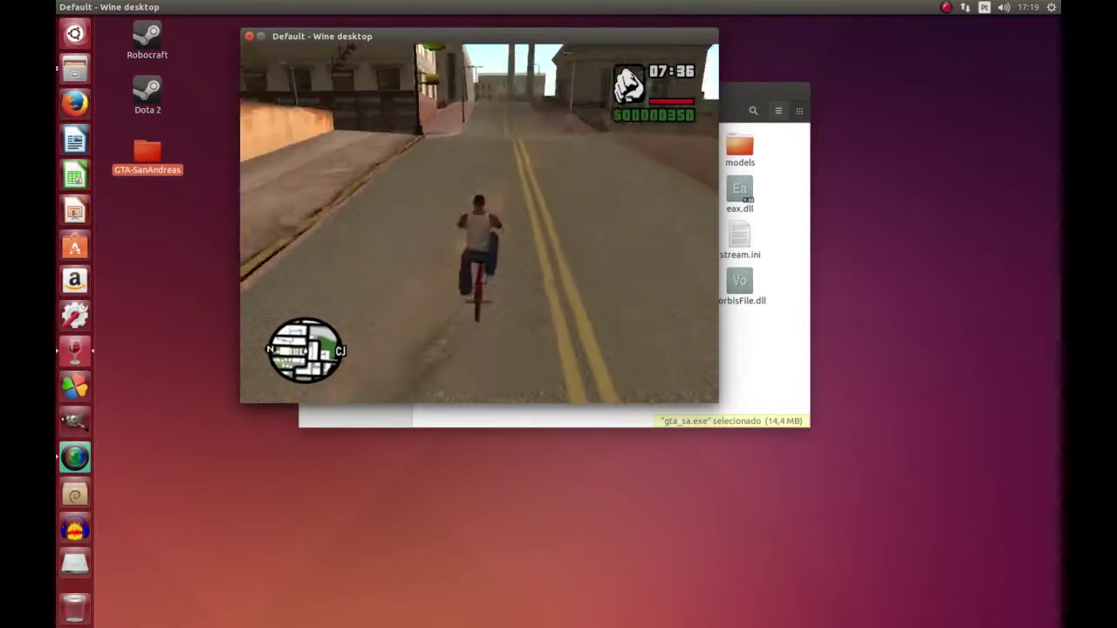
key("w")
Turn right off the street, ride past the walled building, and follow the curving road beside the park toward the CJ icon
key("d")
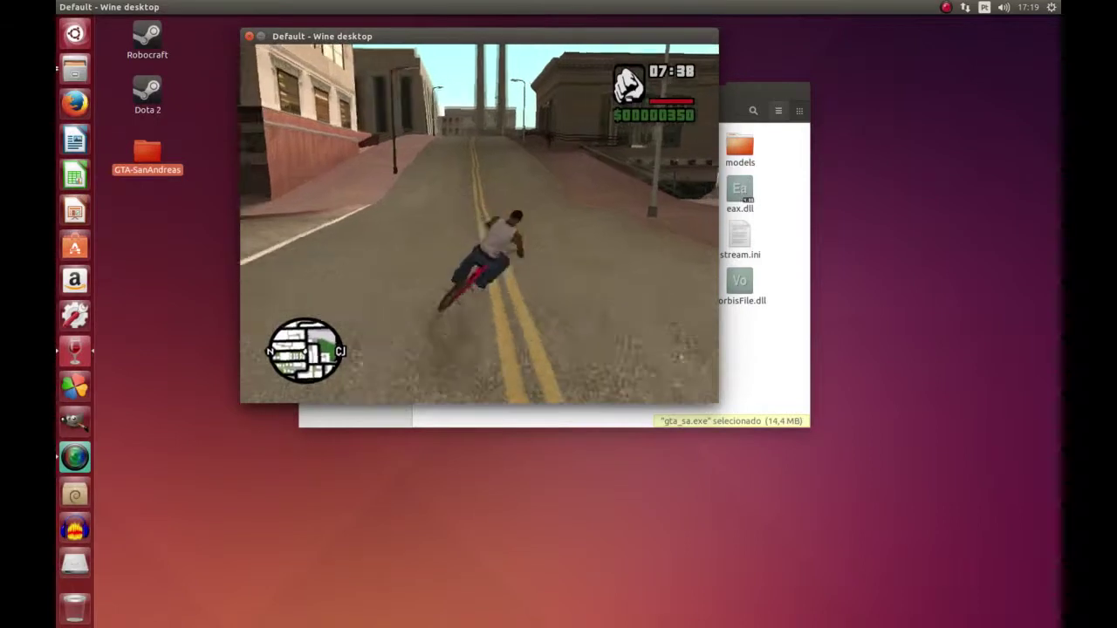
key("a")
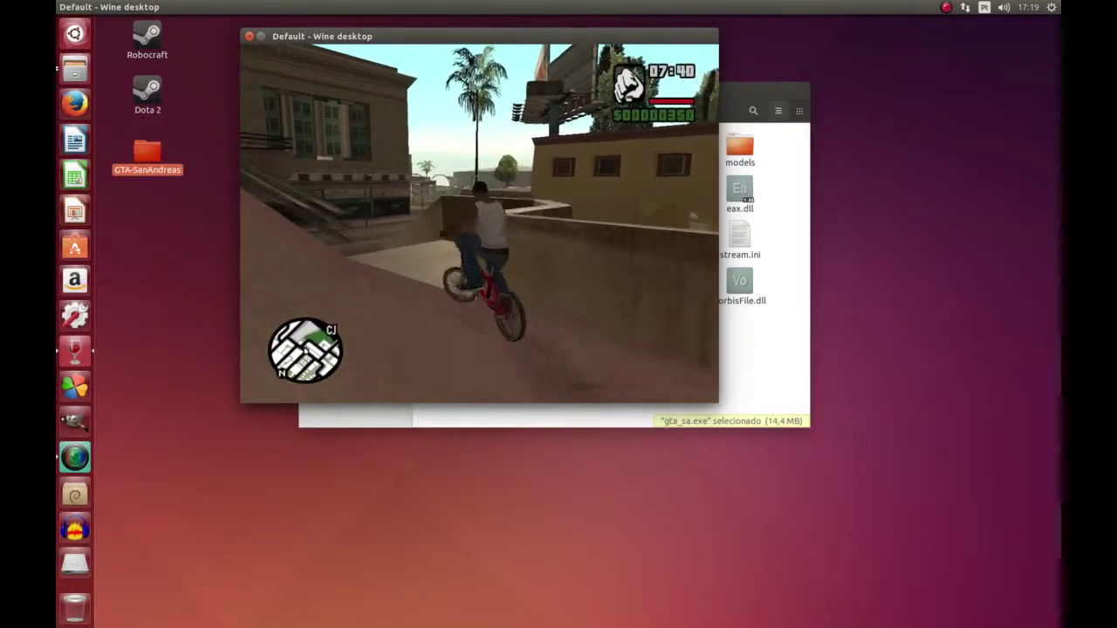
key("a")
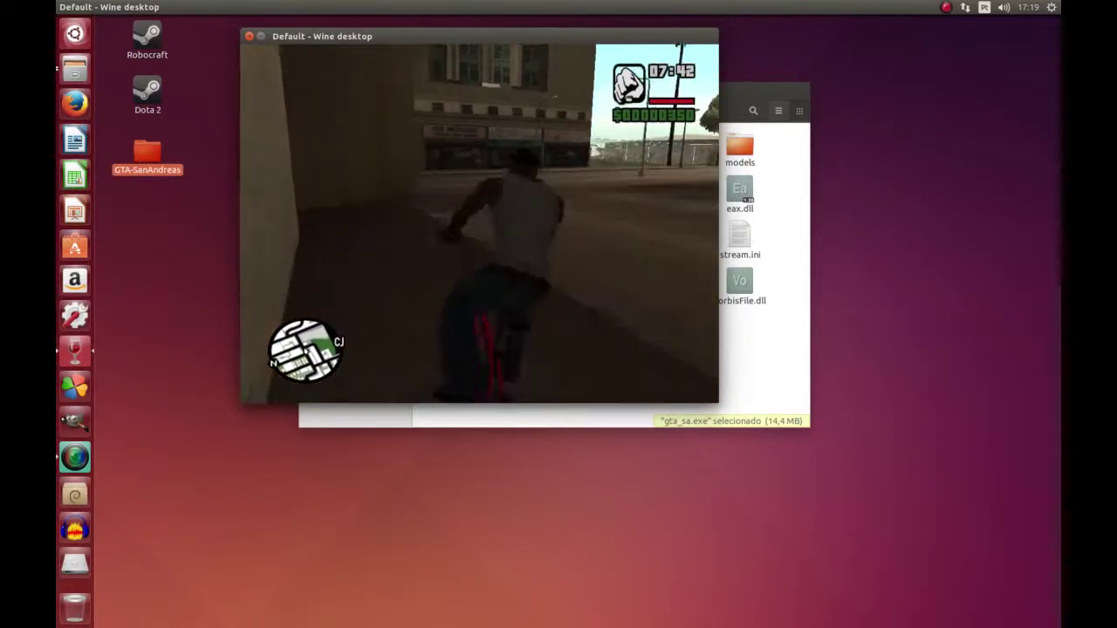
key("d")
key("d")
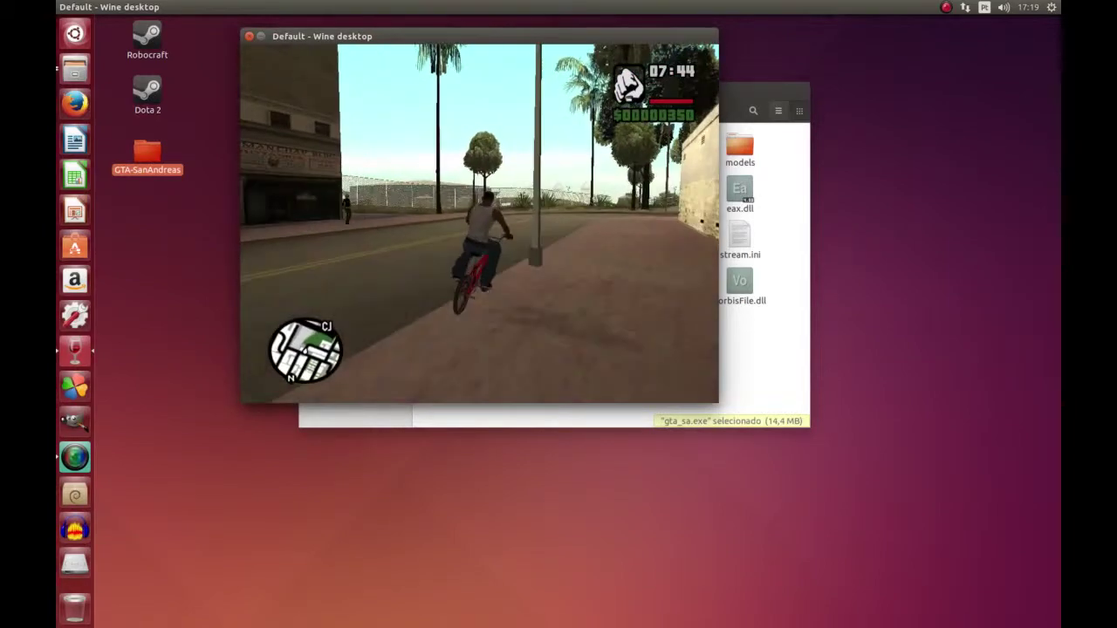
key("a")
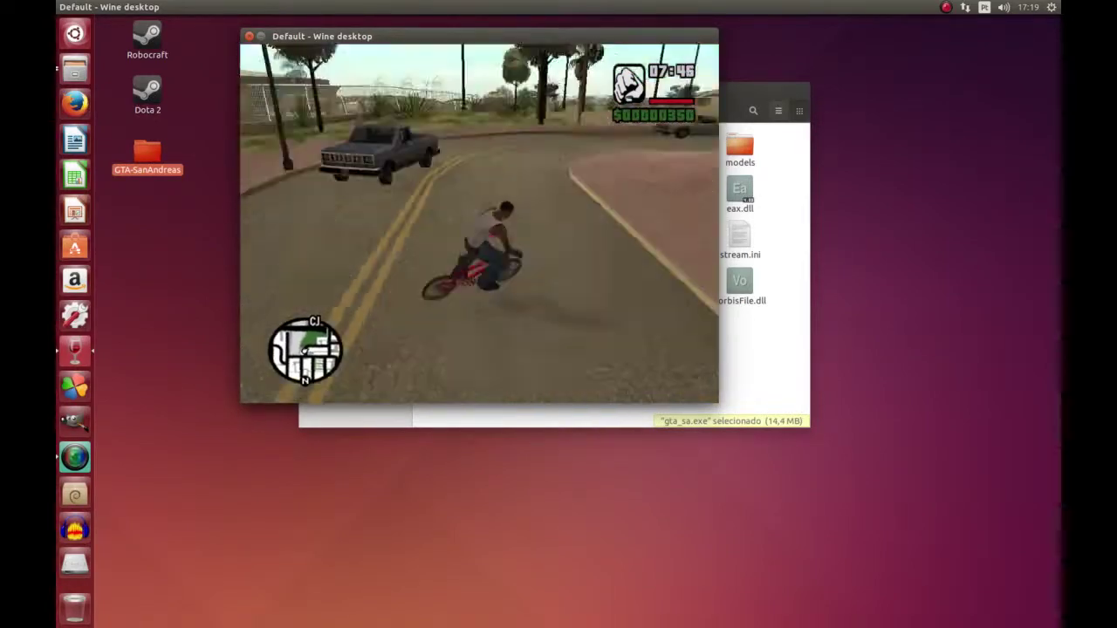
key("d")
key("w")
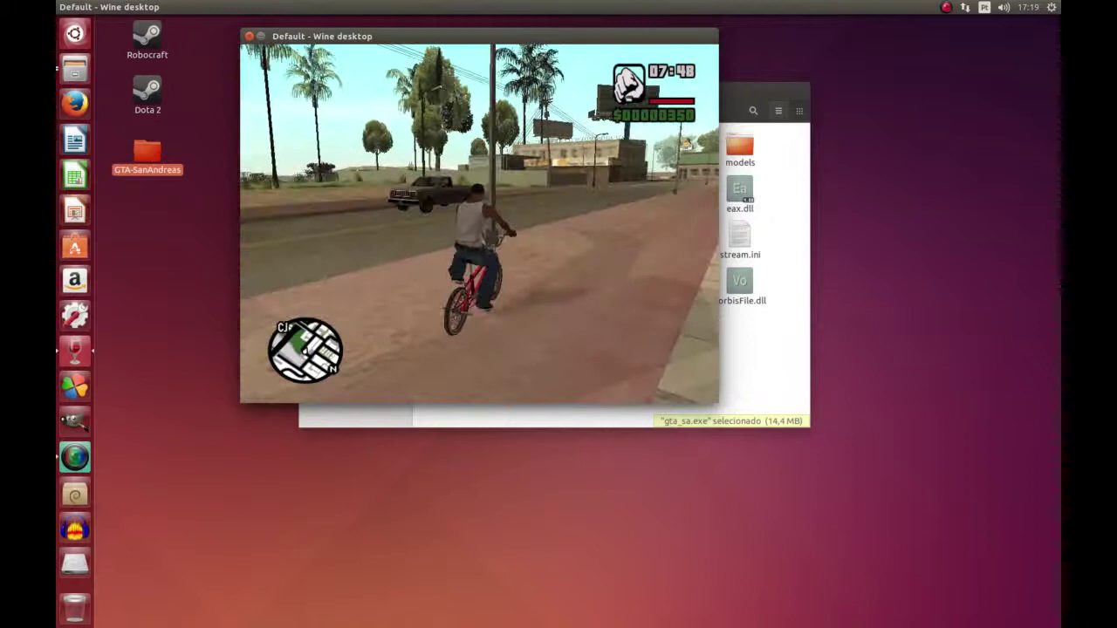
Steer the BMX onto the street past the park and turn left at the intersections onto the road rising toward the bridge
key("a")
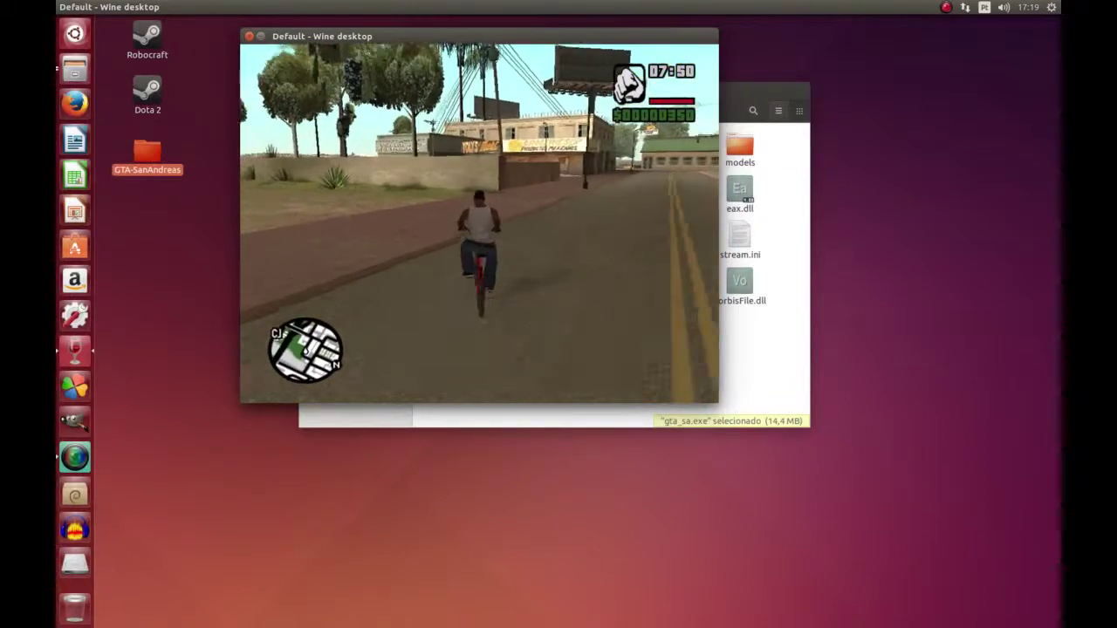
key("a")
key("w")
key("a")
key("a")
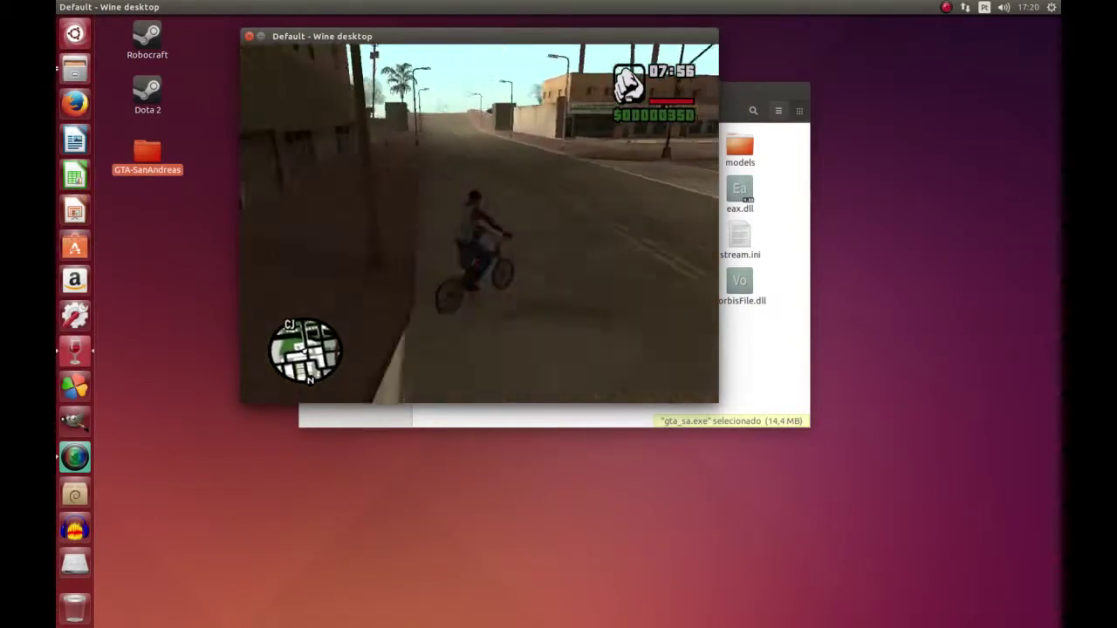
key("a")
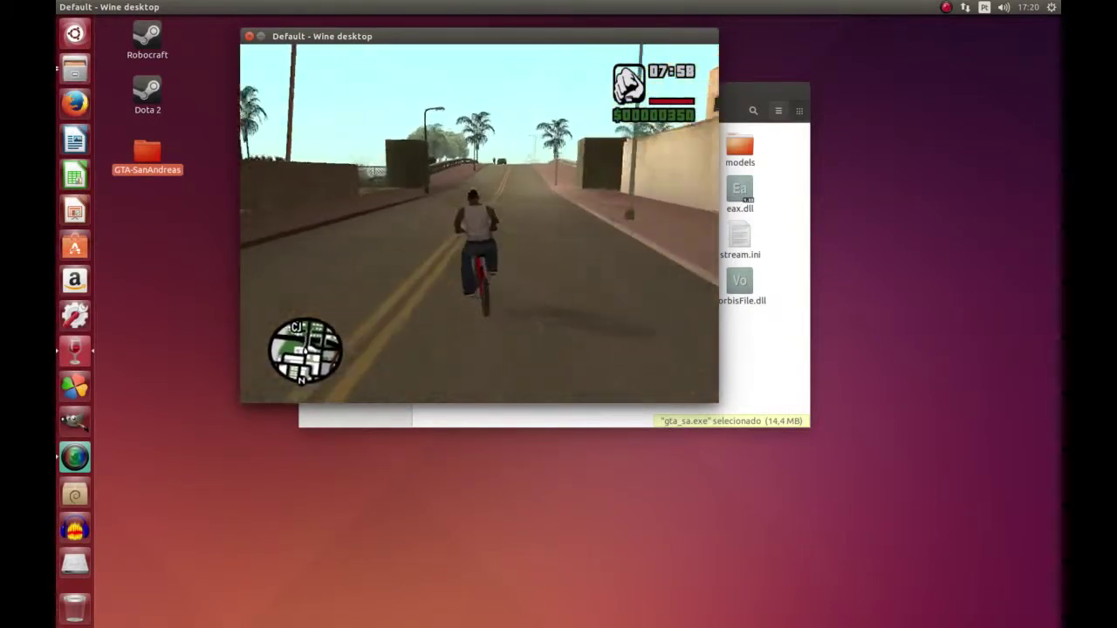
Ride uphill onto the bridge, following the pink sidewalk beside the stone balustrade
key("d")
key("d")
key("a")
key("w")
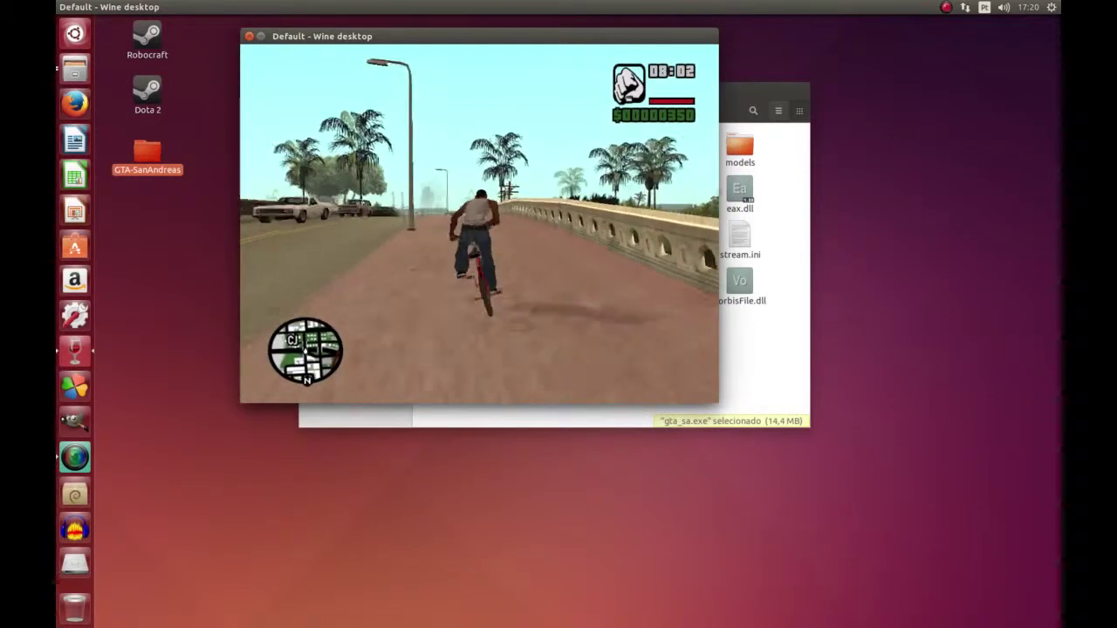
key("a")
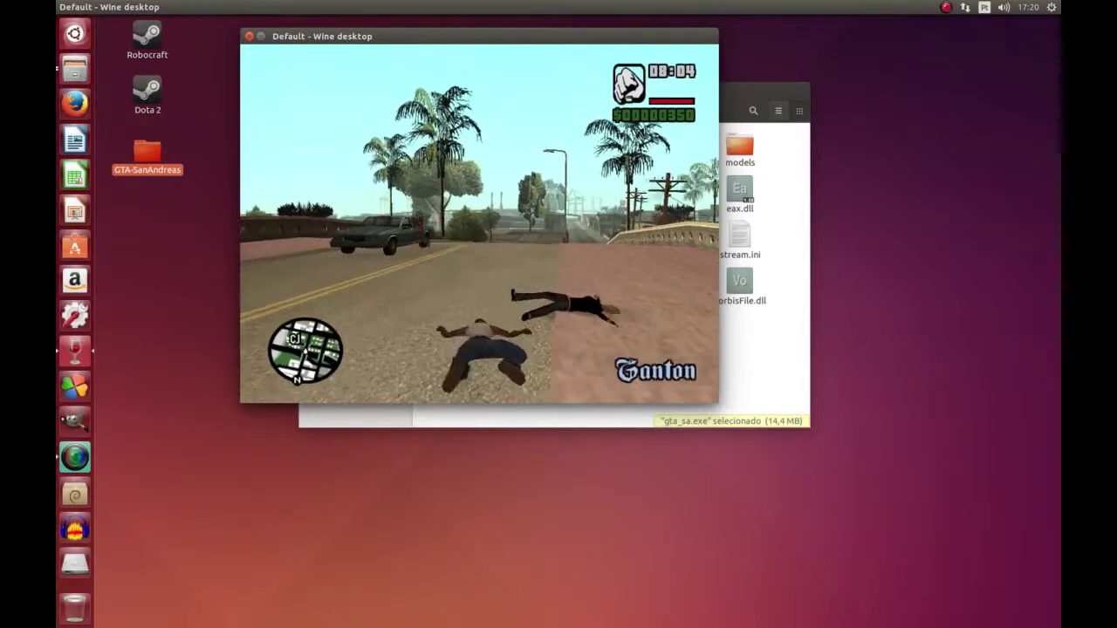
Run Carl along the bridge road to the fallen BMX and get back on it
key("w")
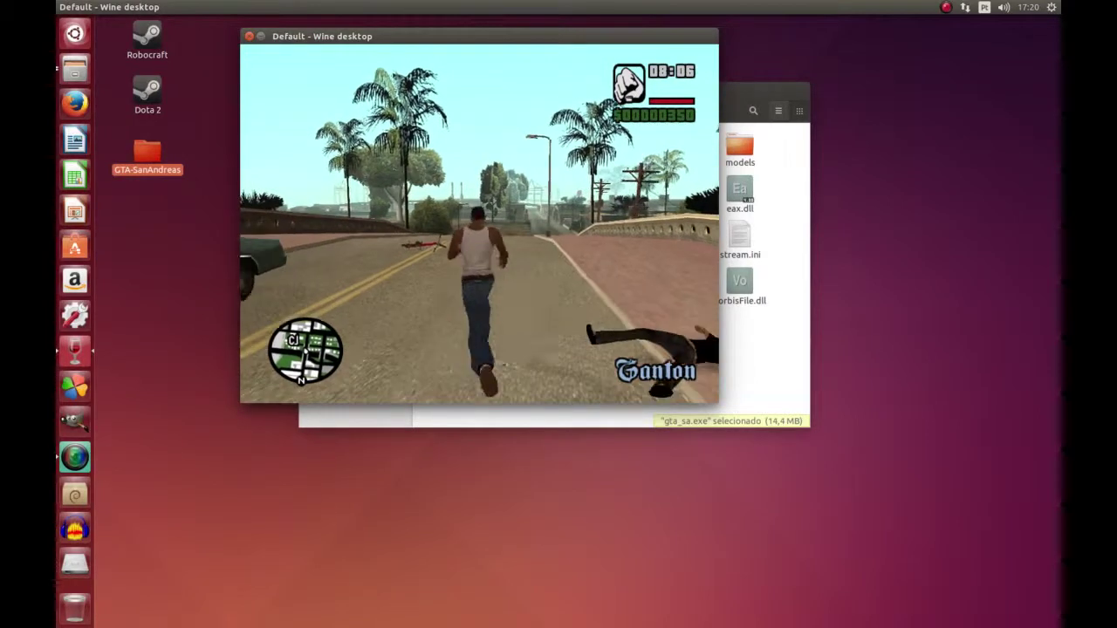
key("f")
key("w")
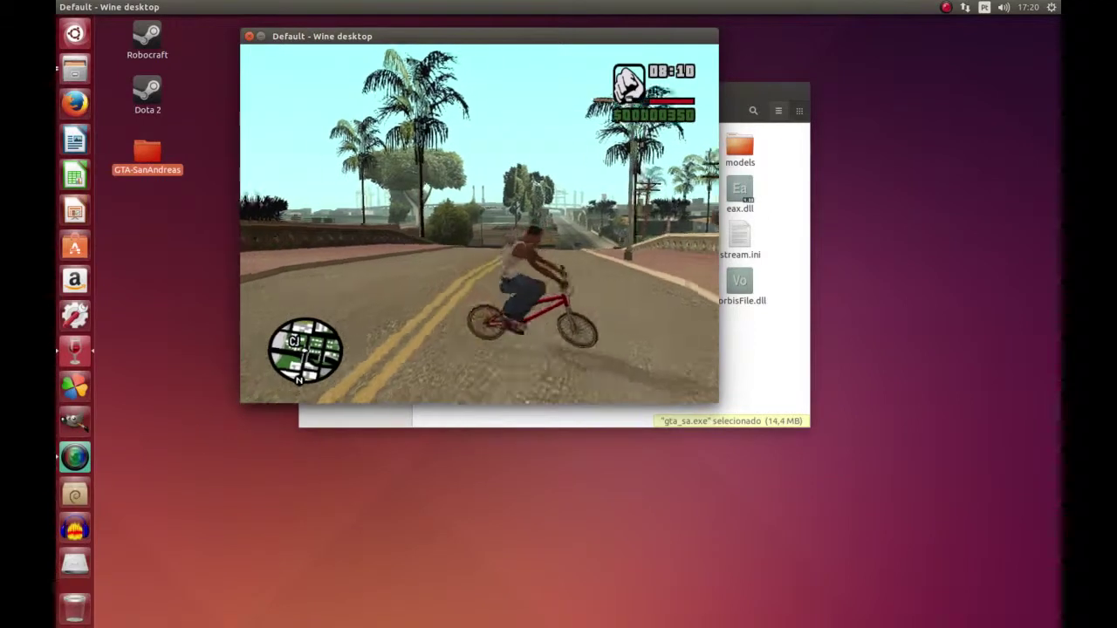
Swing the BMX back into line with the road and ride downhill off the bridge to the intersection
key("d")
key("a")
key("d")
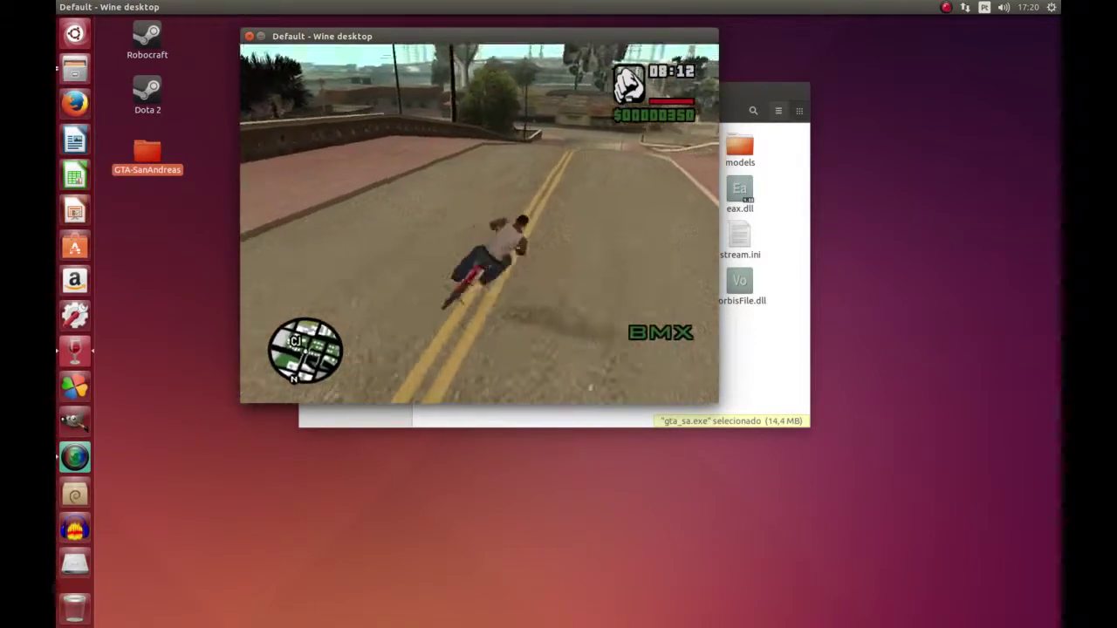
key("d")
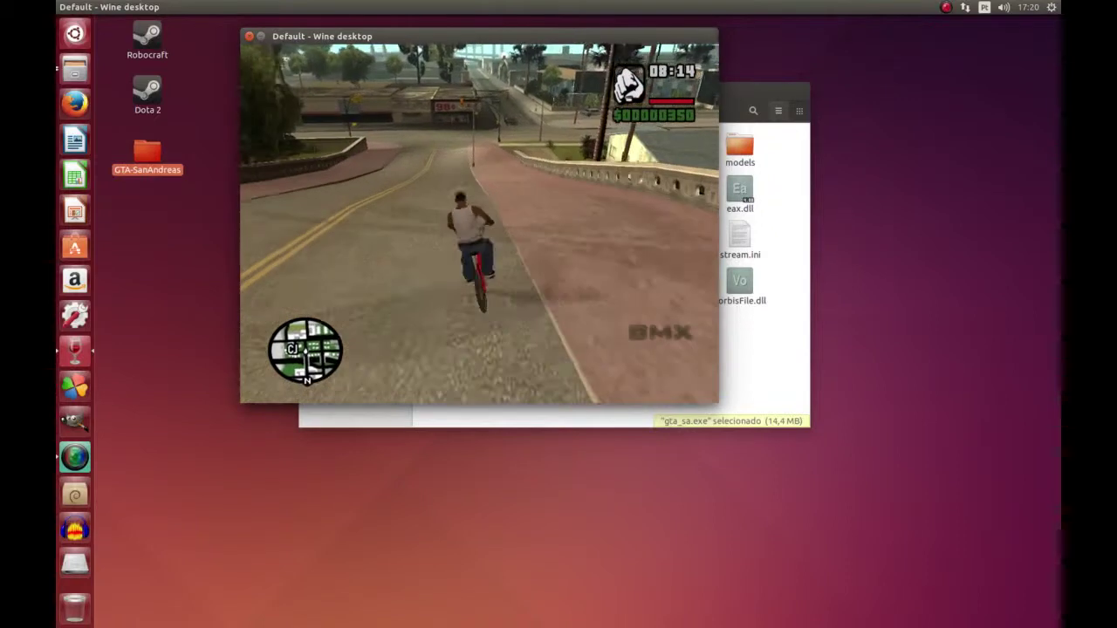
key("a")
key("a")
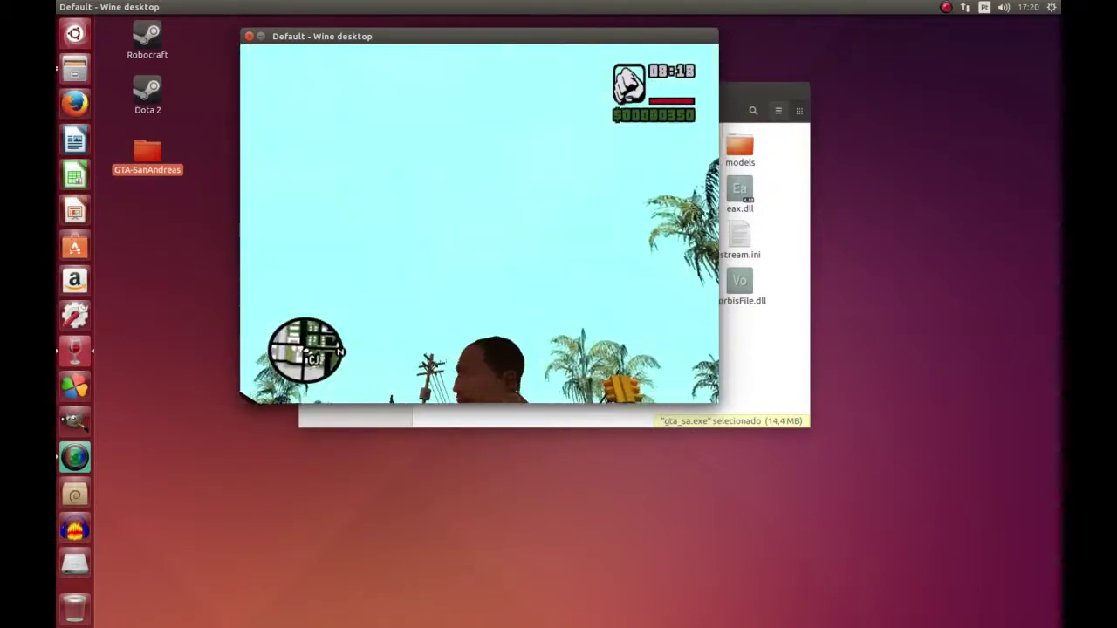
Walk Carl across the intersection to the BMX lying on the corner sidewalk and get on it
key("w")
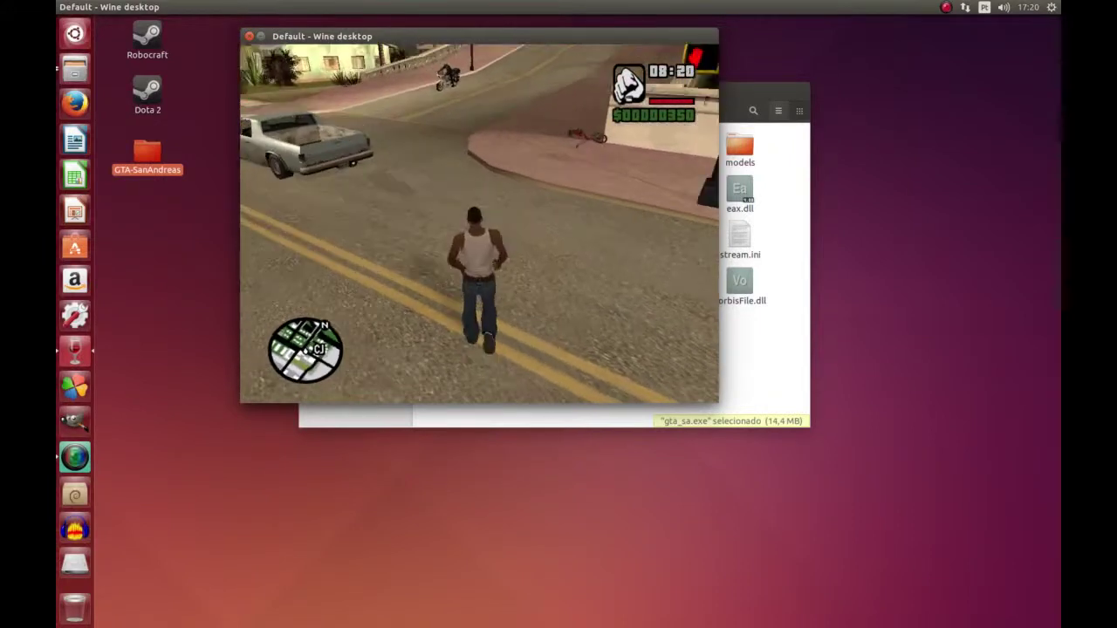
key("f")
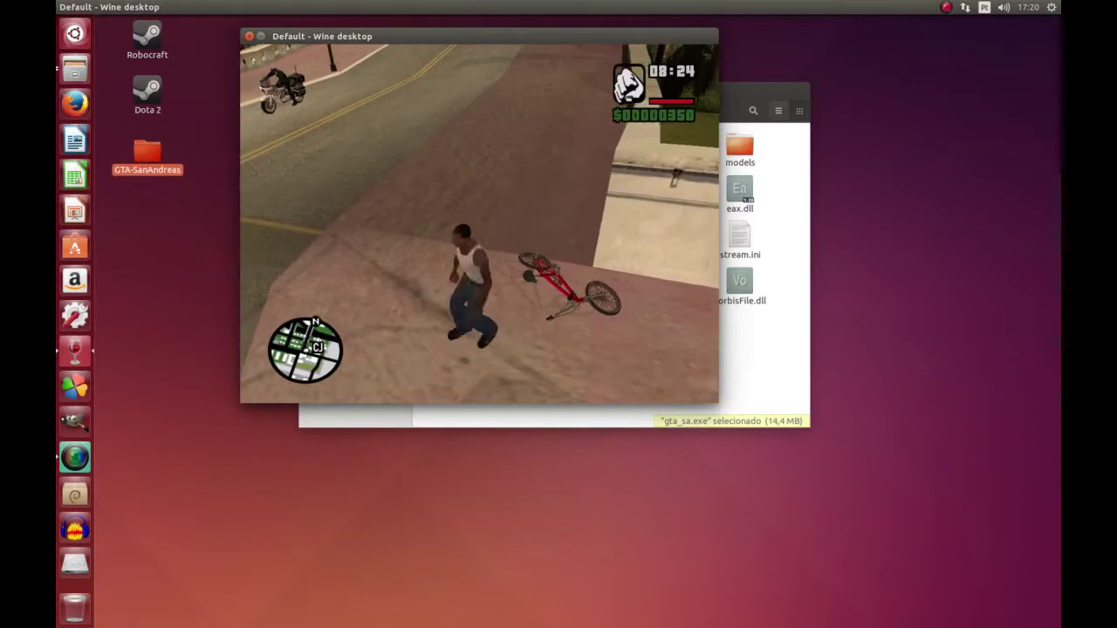
key("f")
Pedal off the corner past the traffic-light pole and oncoming car, and head down the middle of the street
key("w")
key("w")
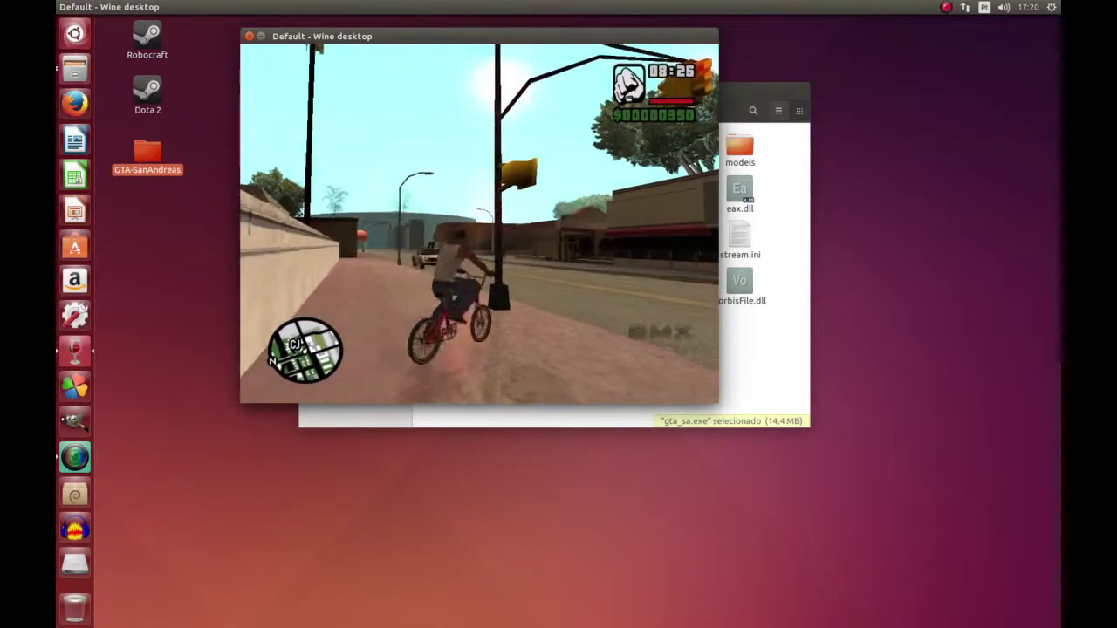
key("w")
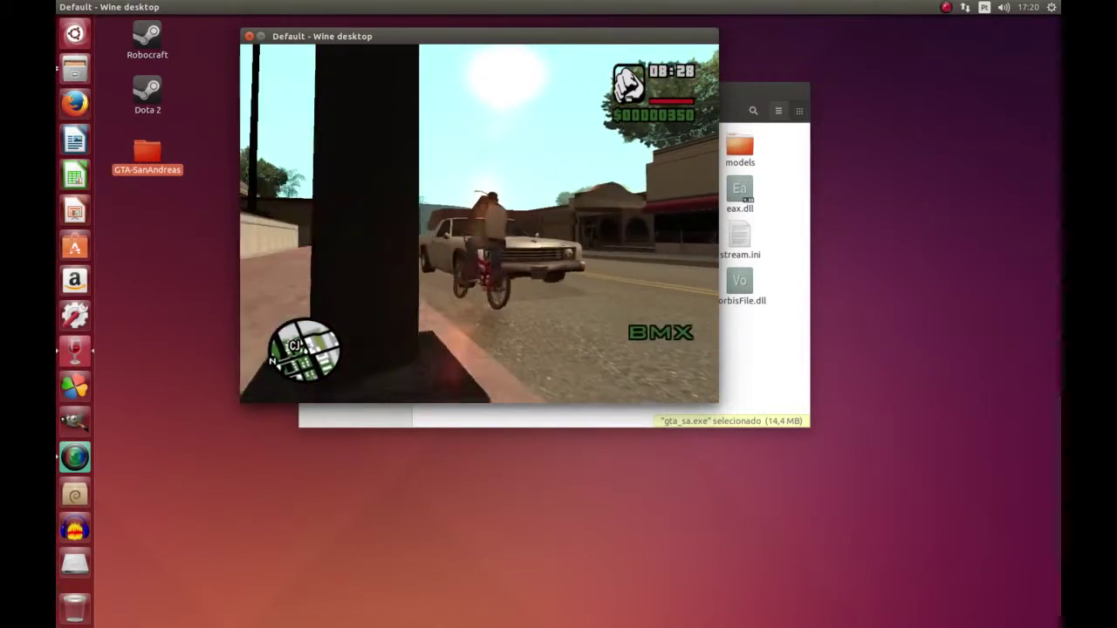
key("w")
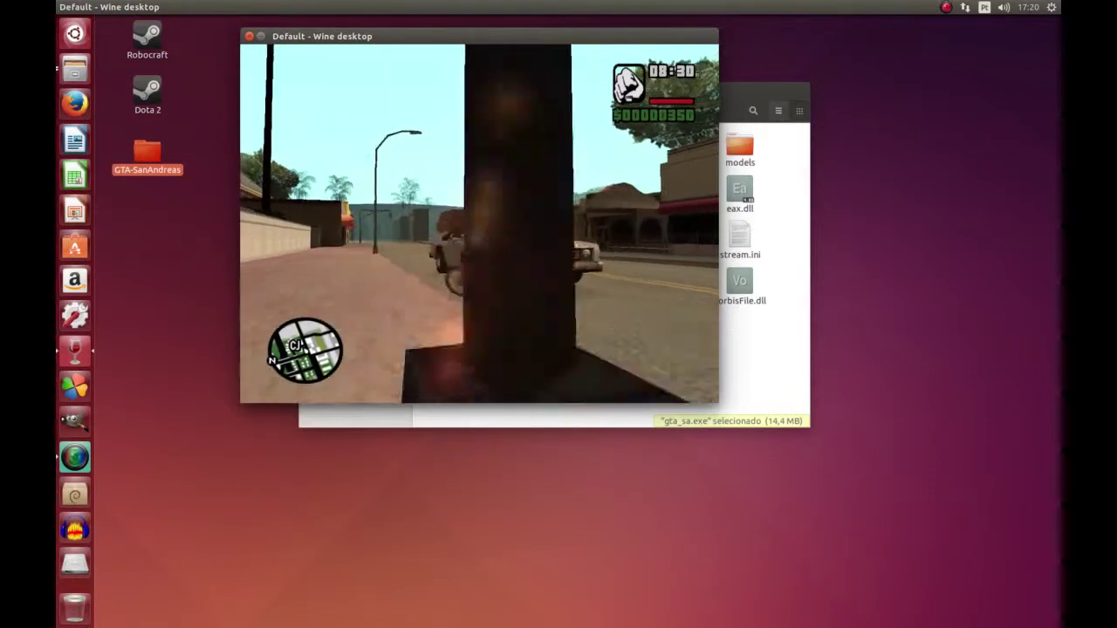
key("w")
key("w")
key("d")
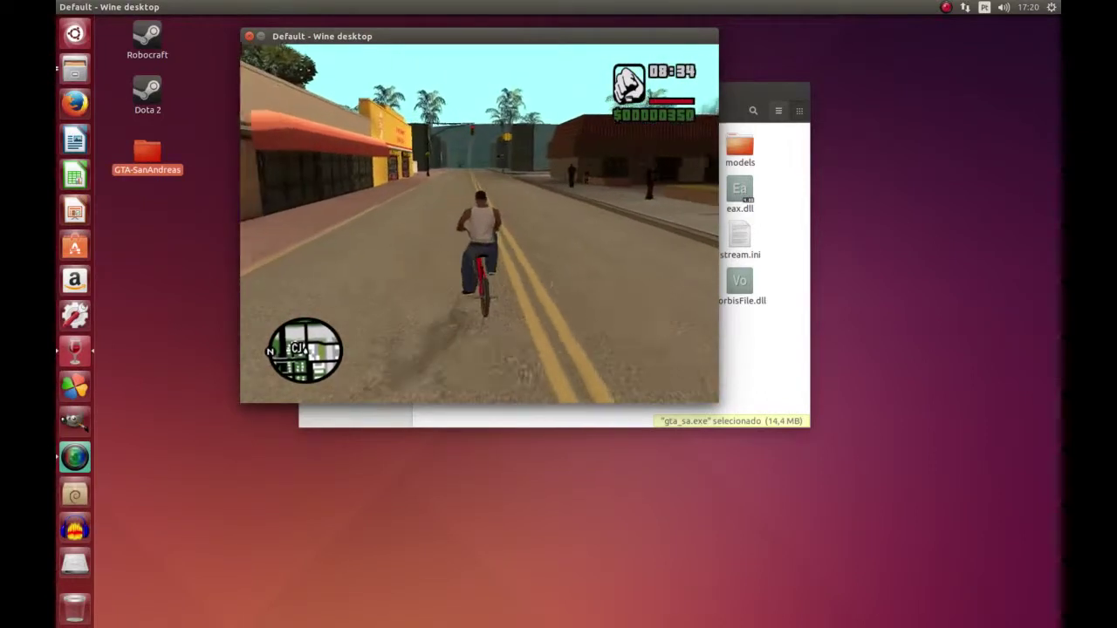
Ride past the yellow pawn shop and through the traffic lights toward the arched bridge
key("w")
key("w")
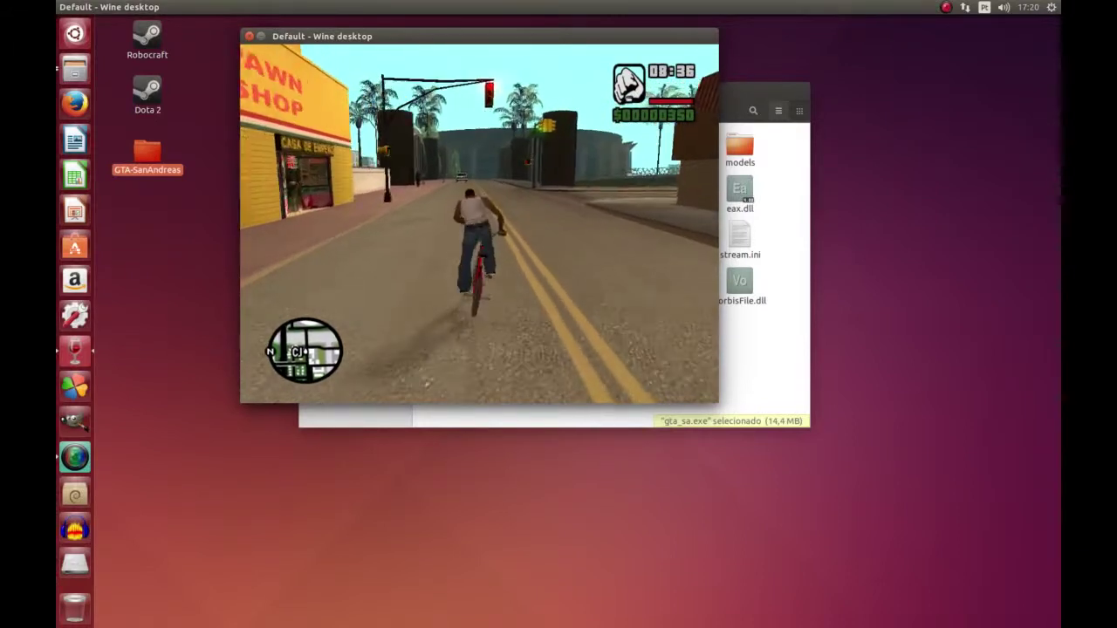
key("w")
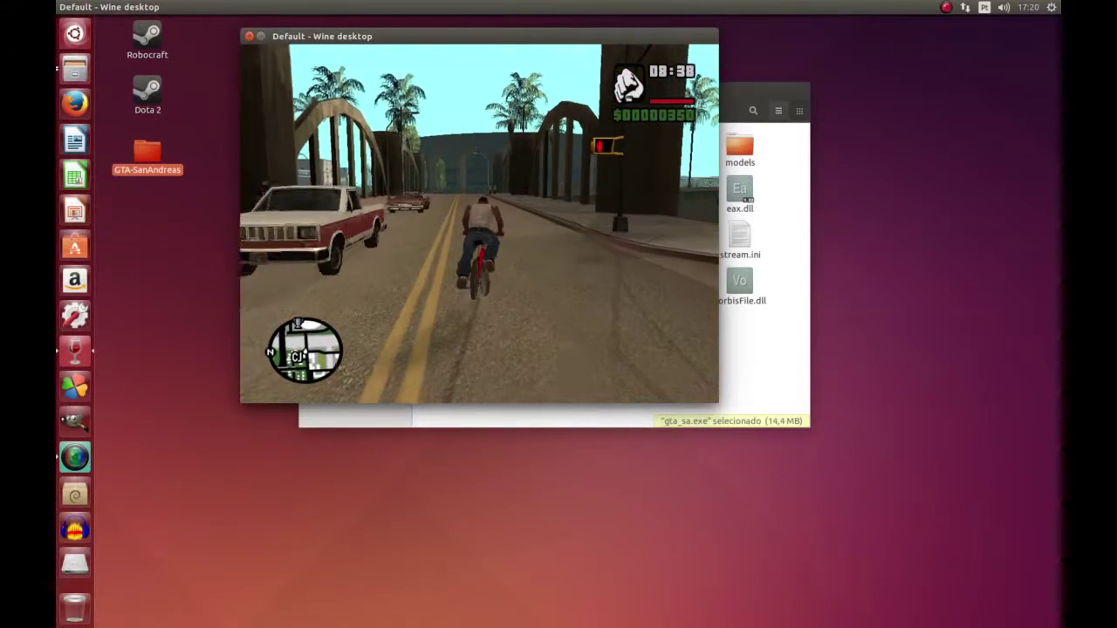
Turn left before the arched bridge and follow the beige wall onto the dirt bank beside the river channel
key("a")
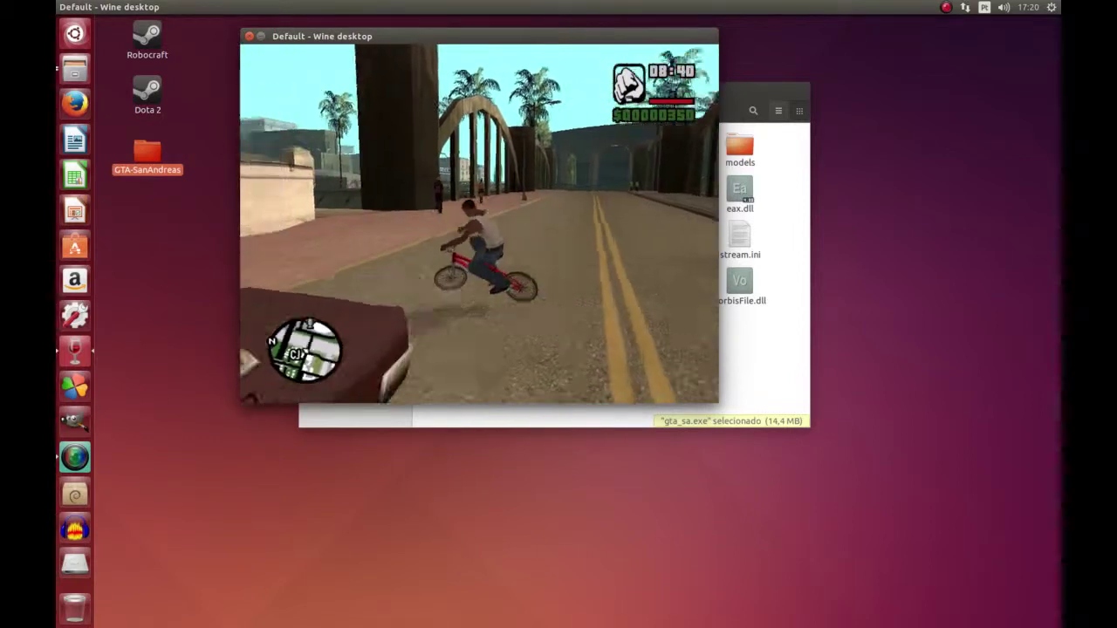
key("w")
key("a")
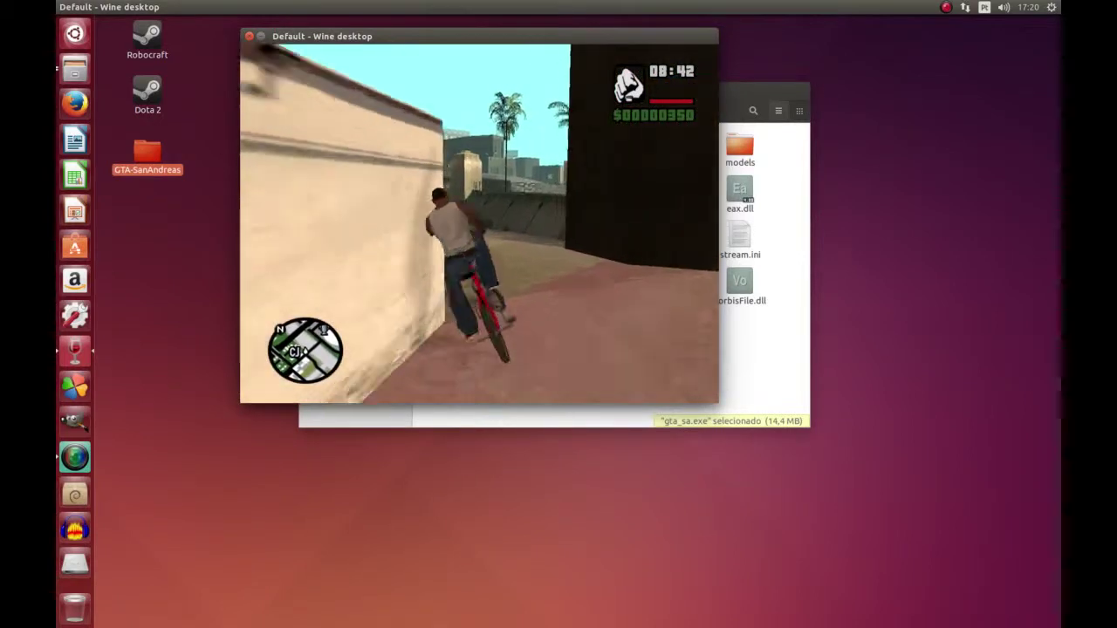
key("w")
key("w")
key("a")
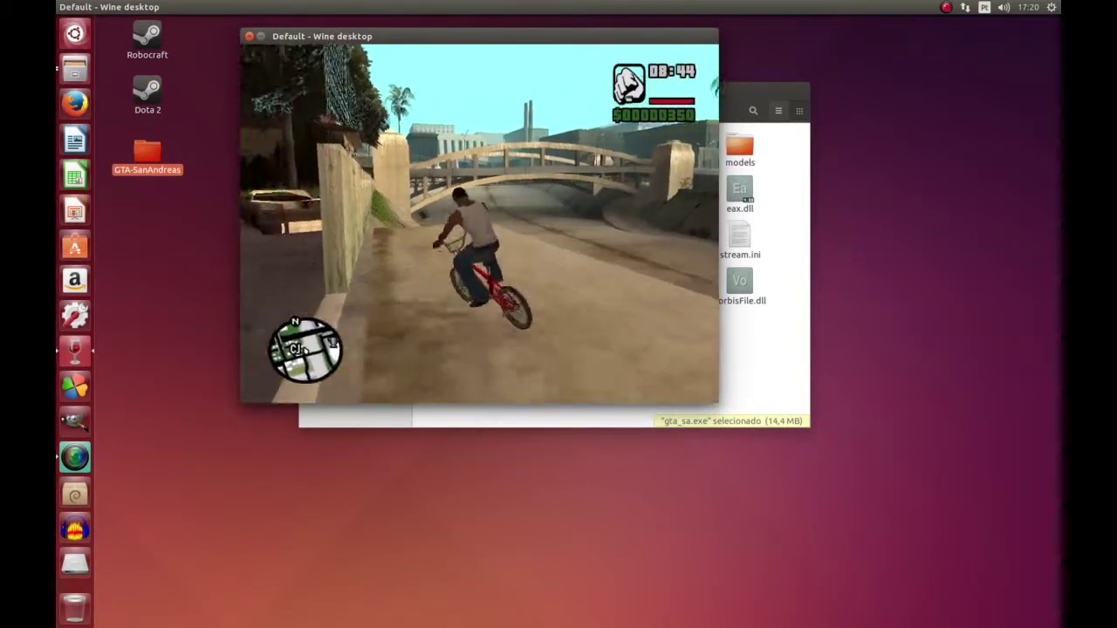
Back away from the wall end and steer left through the gap onto the paved residential area
key("s")
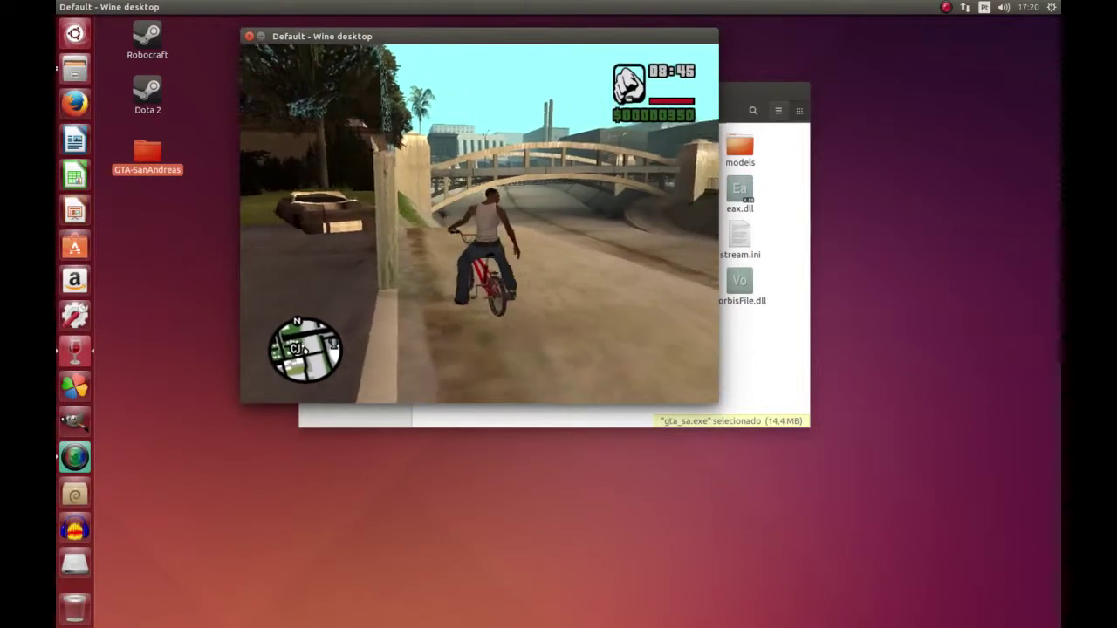
key("w")
key("a")
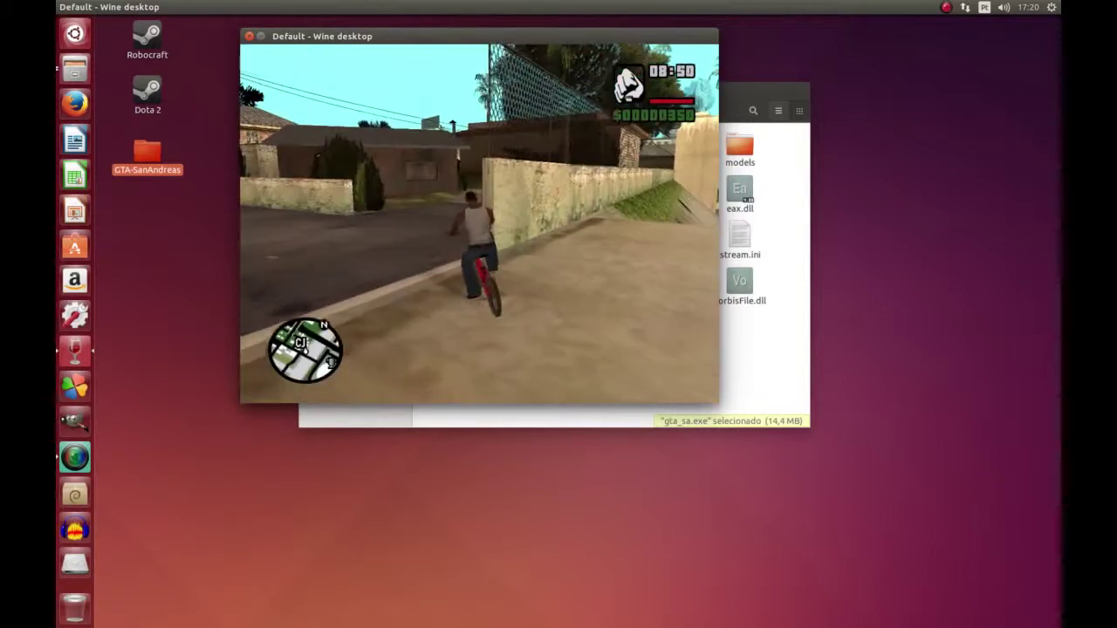
key("w")
key("a")
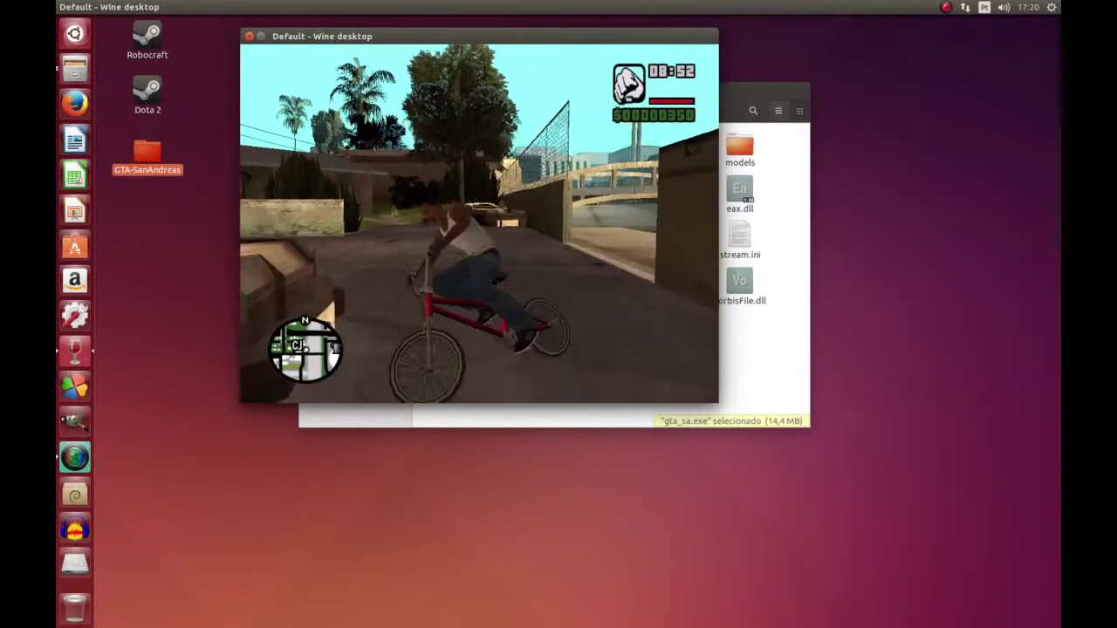
Maneuver the BMX backward and forward beside the wall to line it up with the road into the neighborhood
key("w")
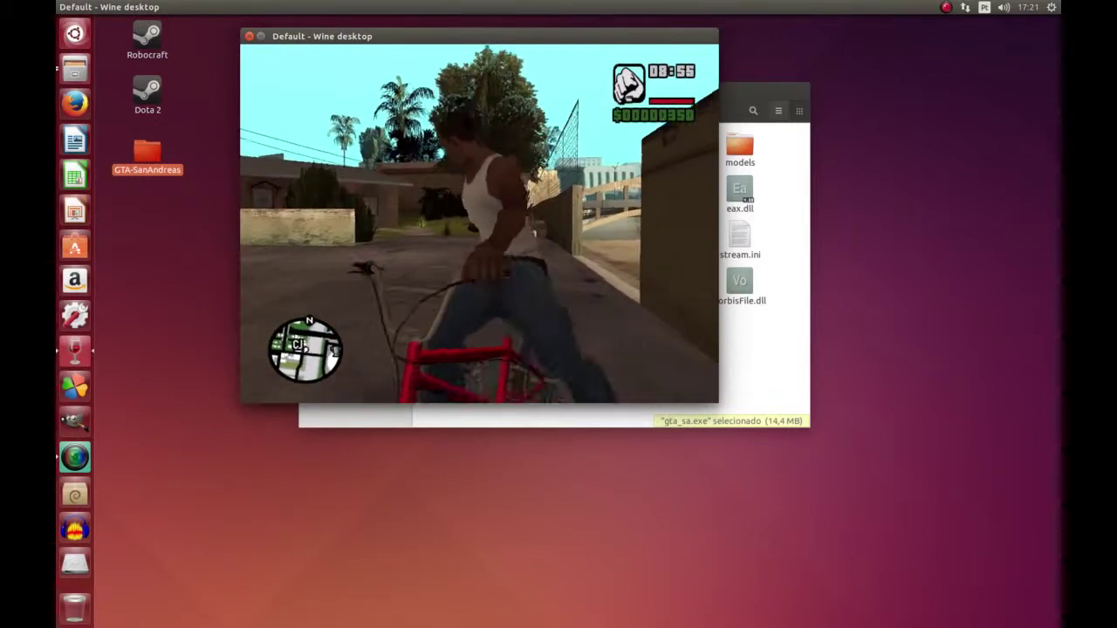
key("s")
key("w")
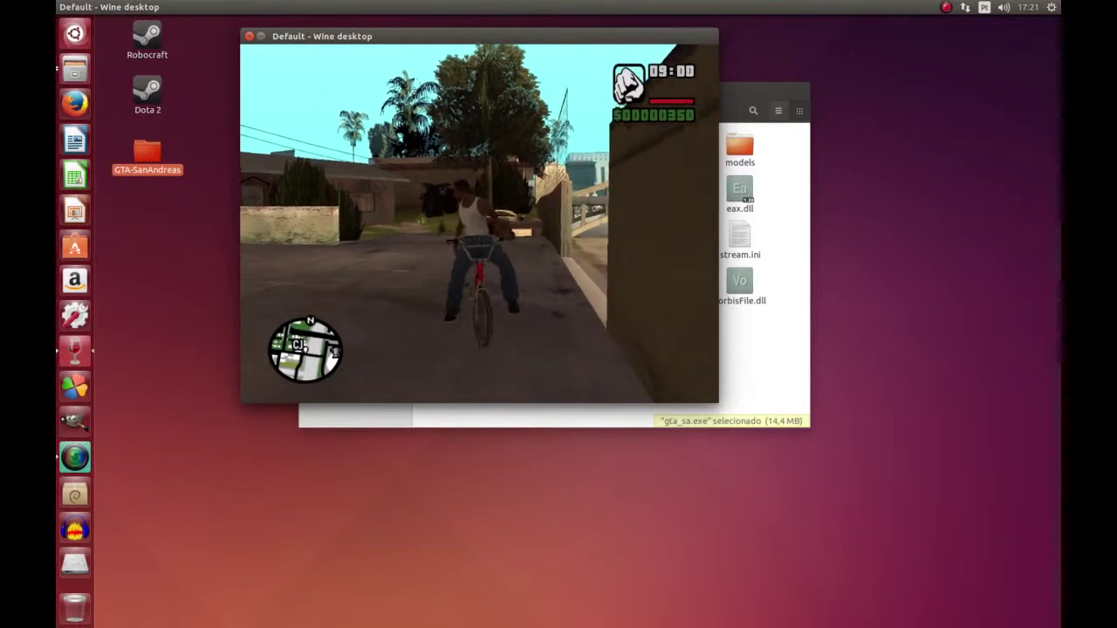
key("w")
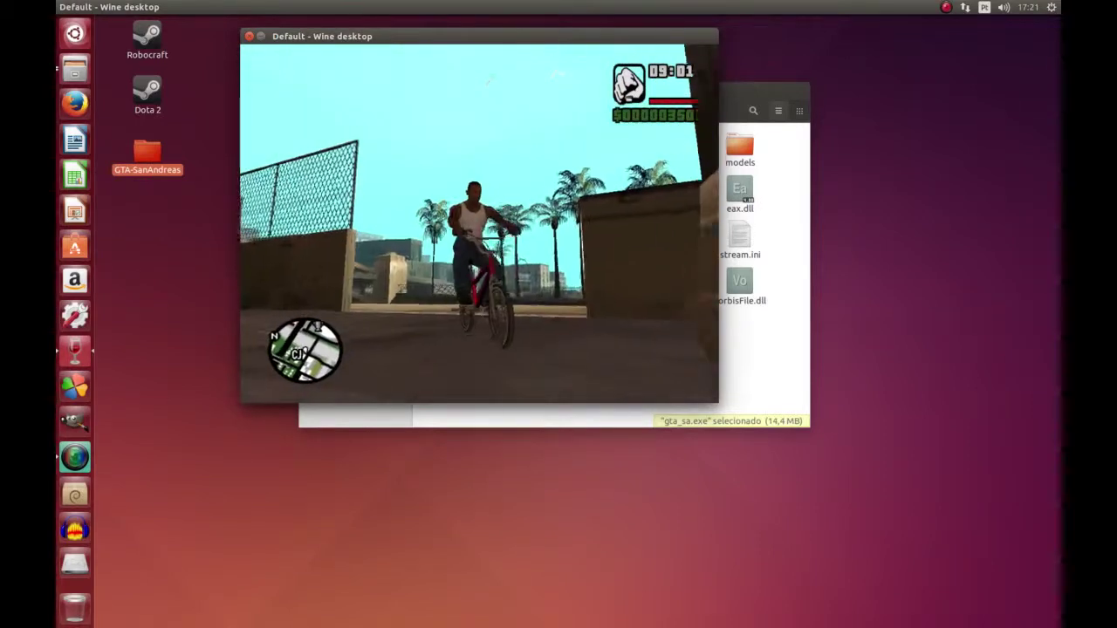
Ride to CJ's house, get off the BMX, and walk Carl into the red marker
key("d")
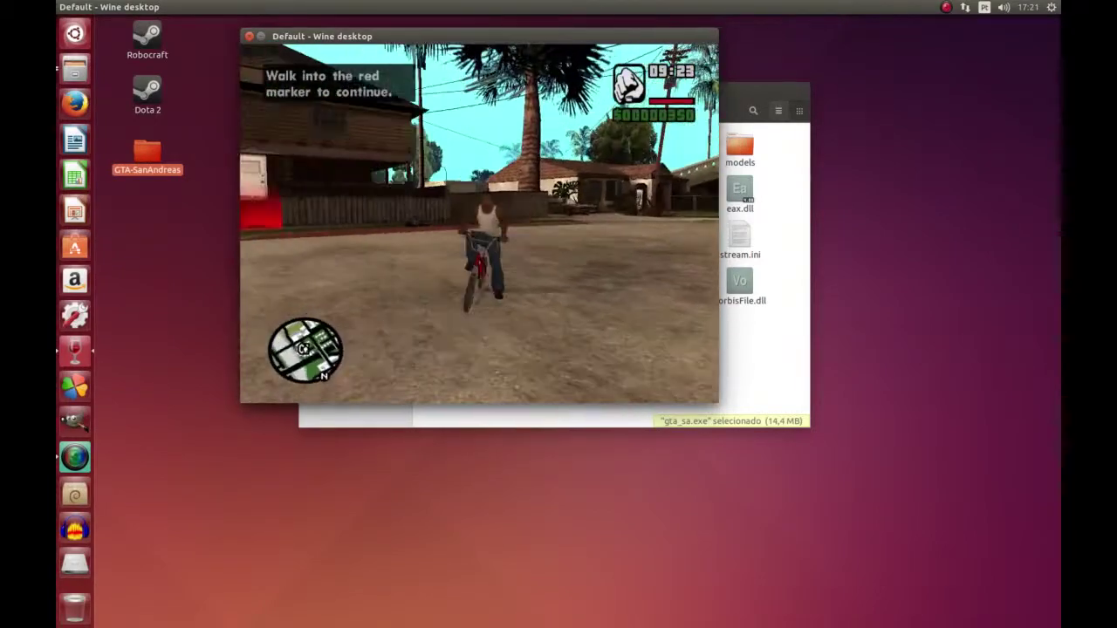
key("Return")
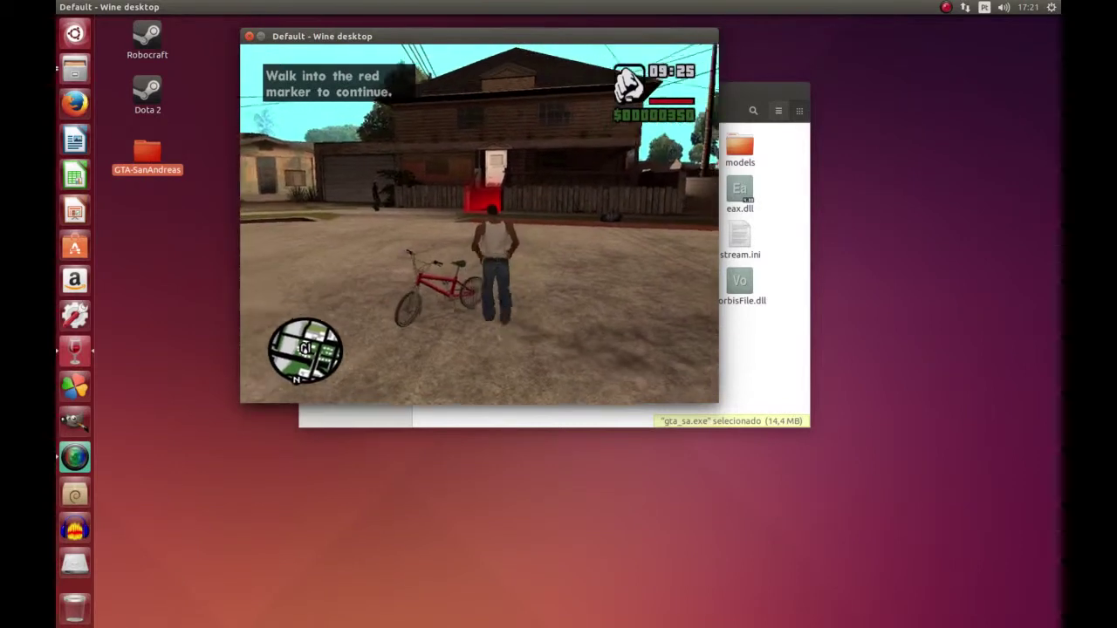
key("w")
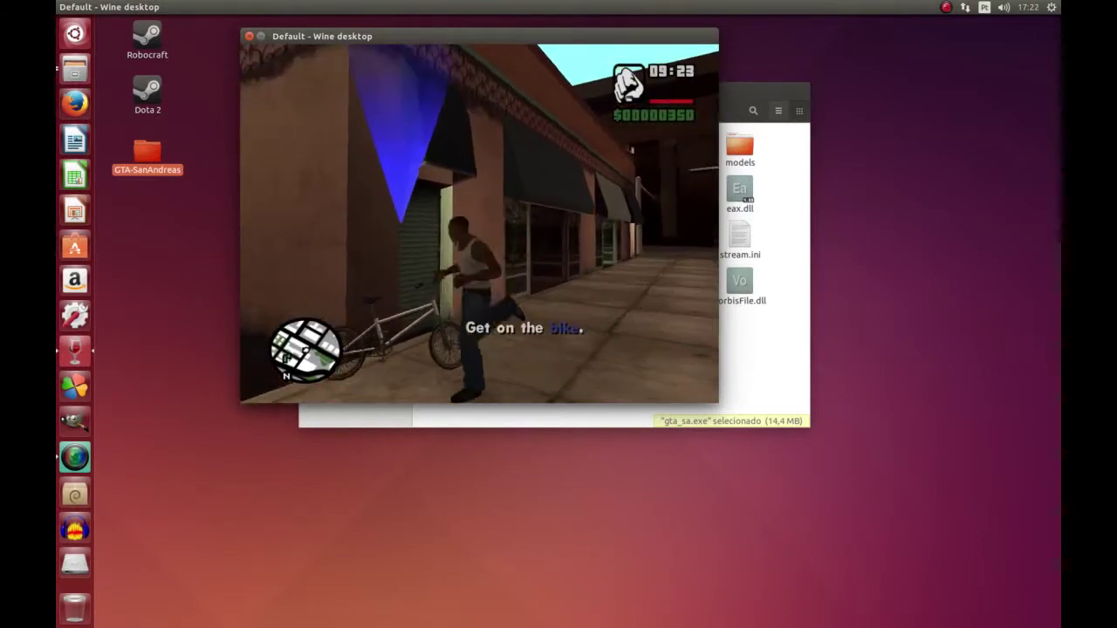
Get on the mission bike outside the shops and pedal after the cyclist in green toward the intersection
key("f")
key("w")
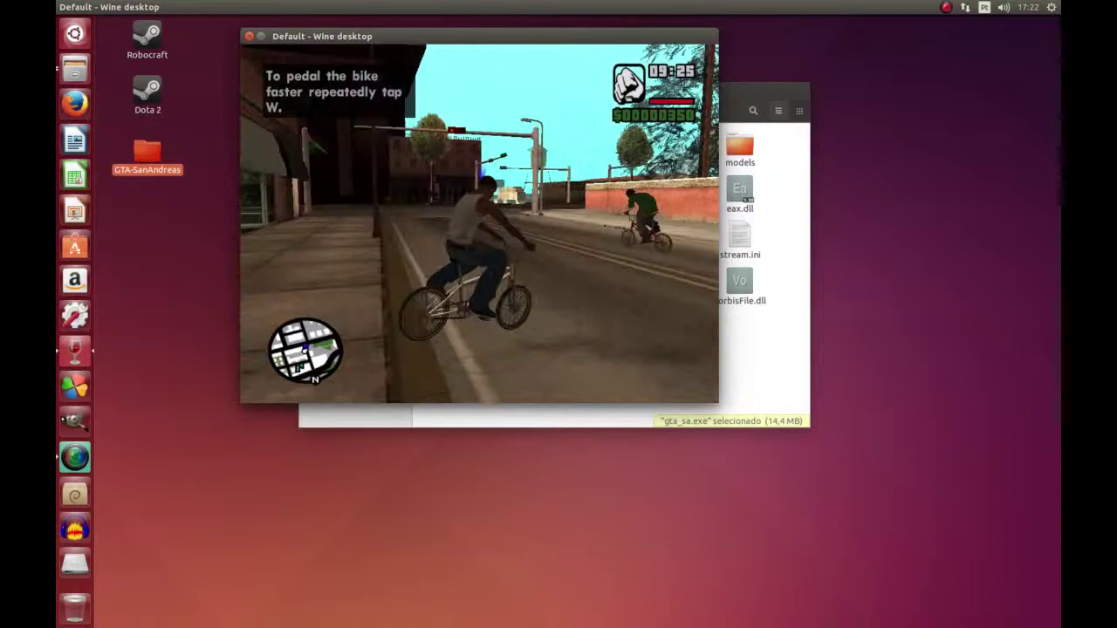
key("w")
key("d")
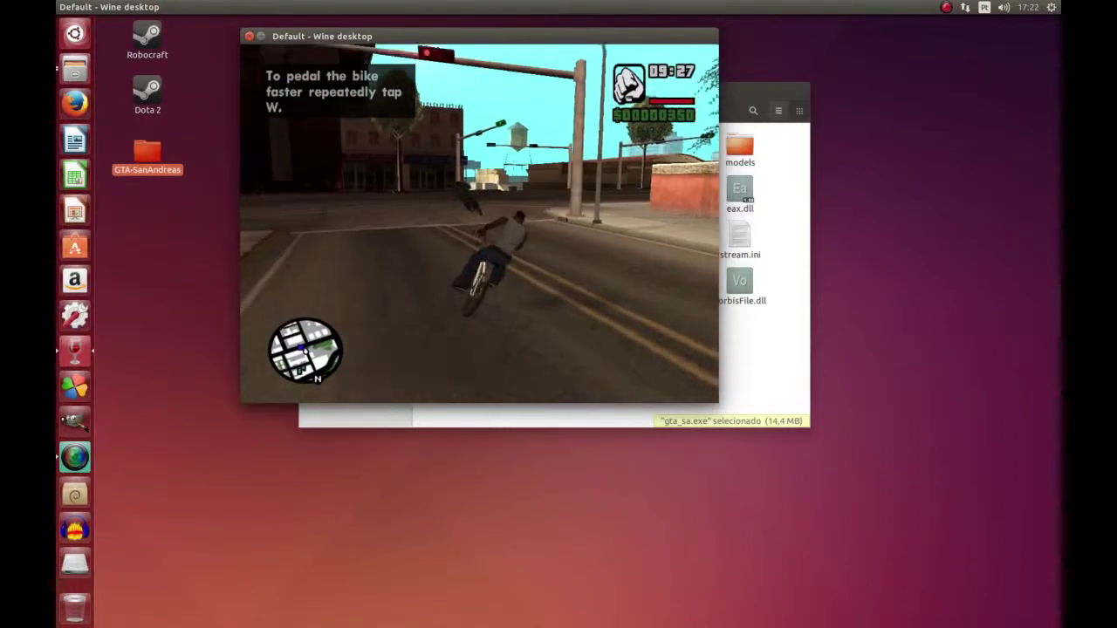
Turn the bike left at the intersection and pedal along the Market avenue after Sweet
key("w")
key("a")
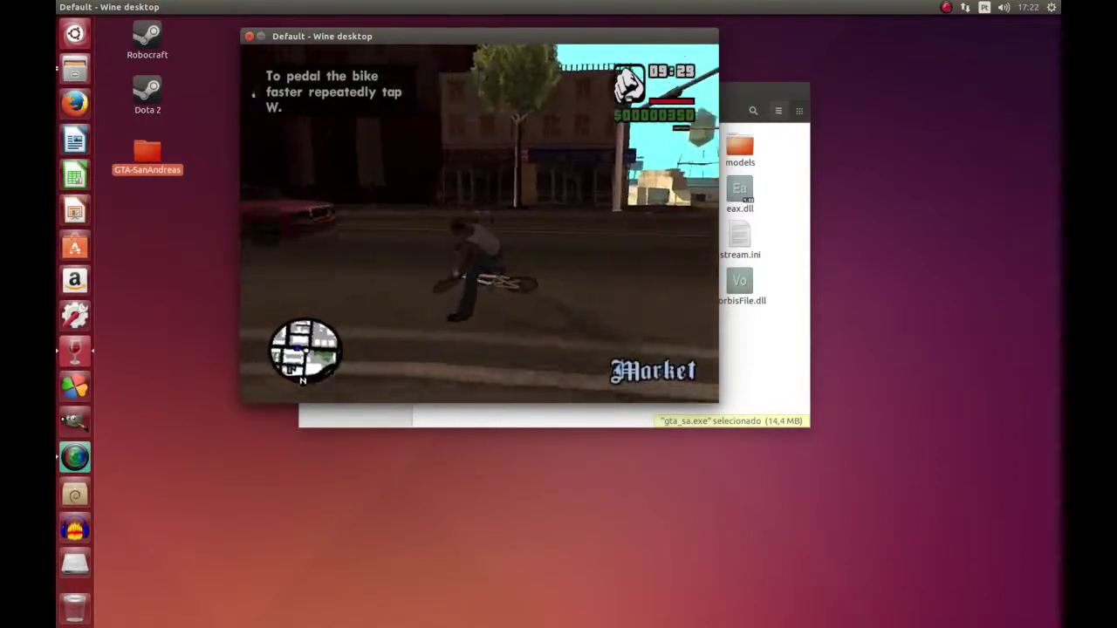
key("d")
key("w")
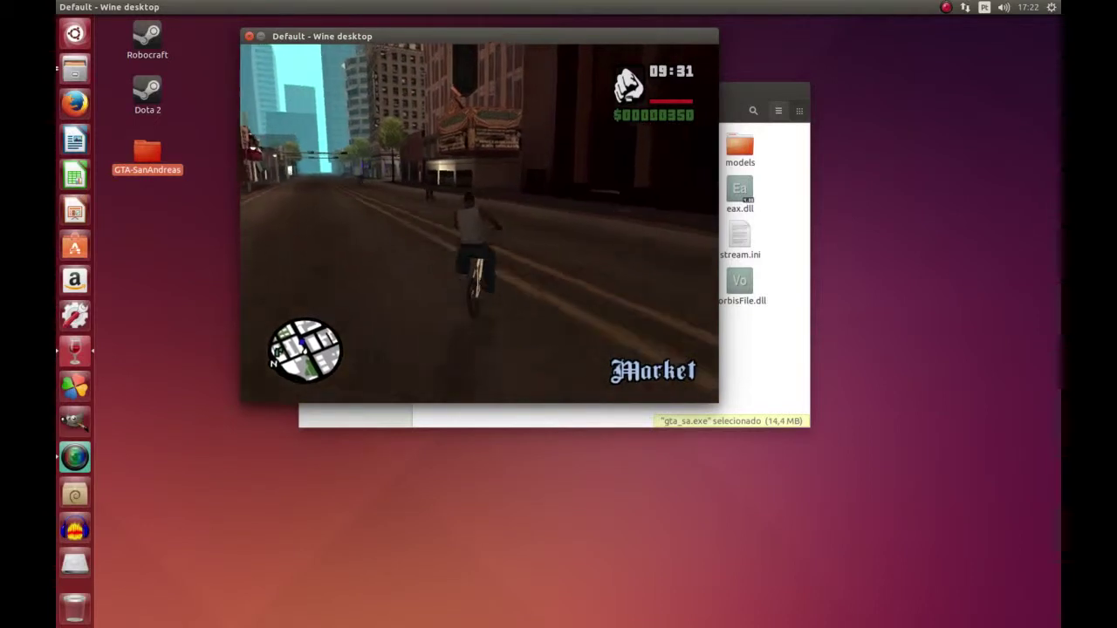
key("w")
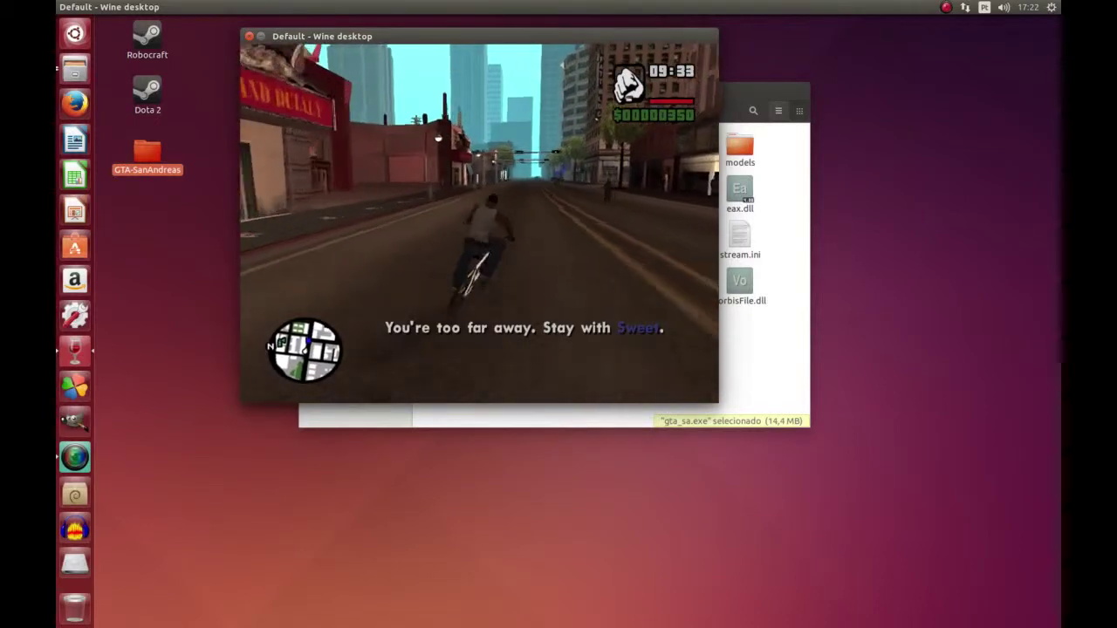
key("w")
key("d")
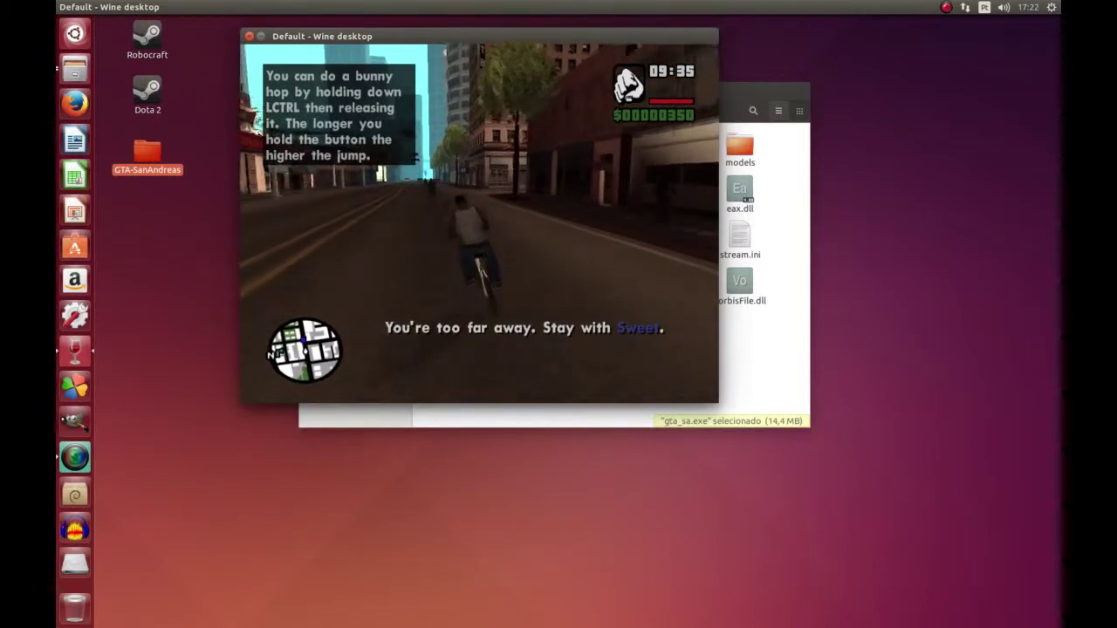
Ride straight down the avenue, steering within the right-hand lanes, to catch up with Sweet
key("w")
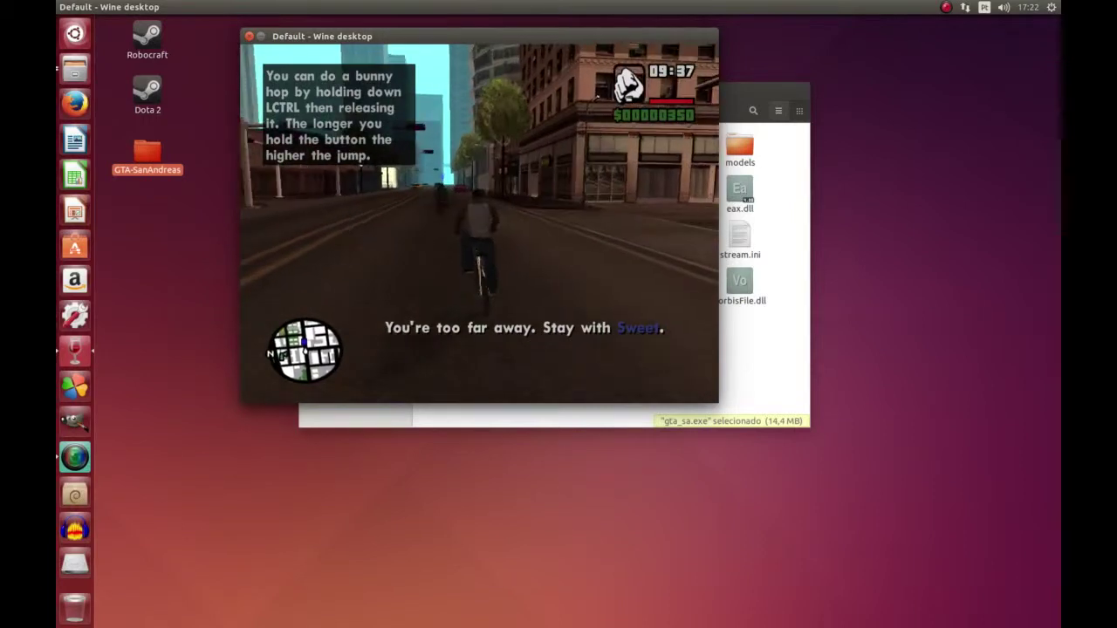
key("a")
key("d")
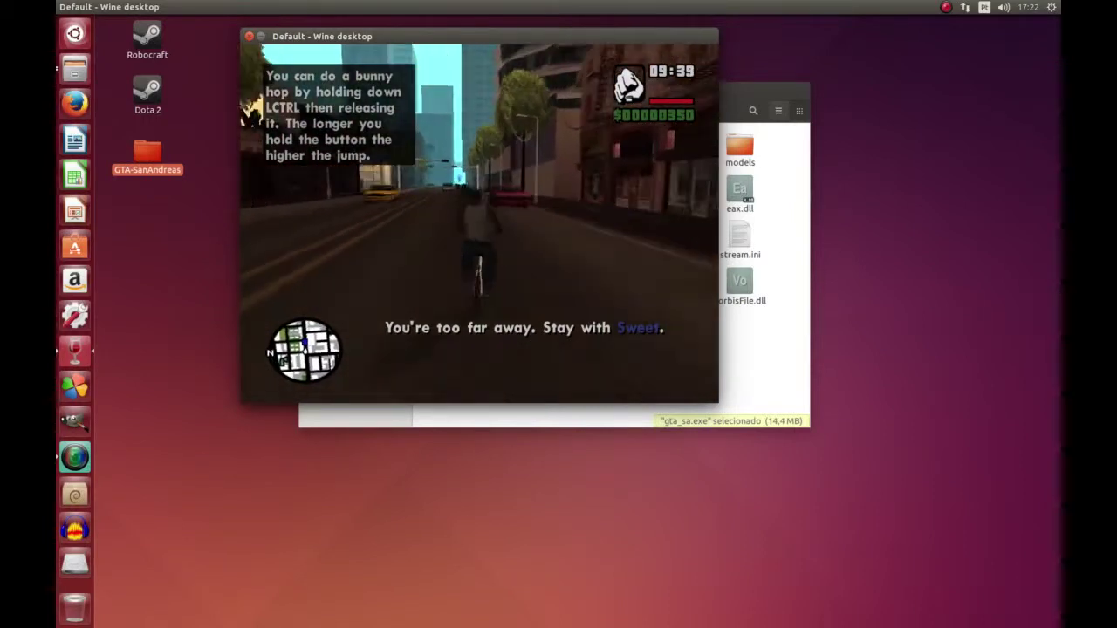
key("w")
key("w")
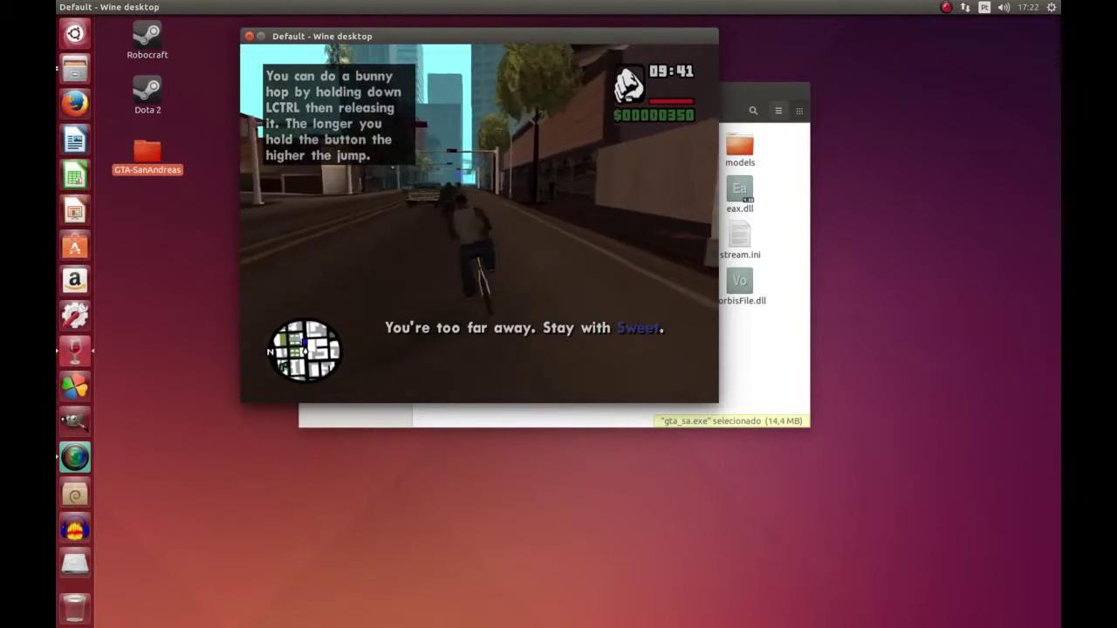
key("w")
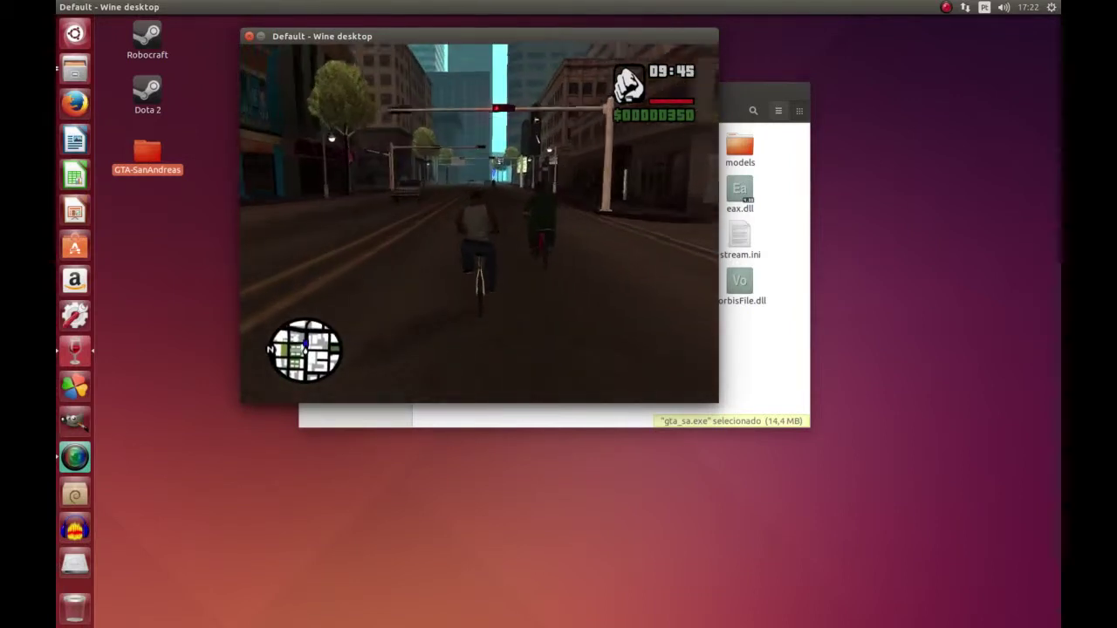
Pedal past the green-clad cyclist to the wide crossing and turn left onto the Temple road
key("w")
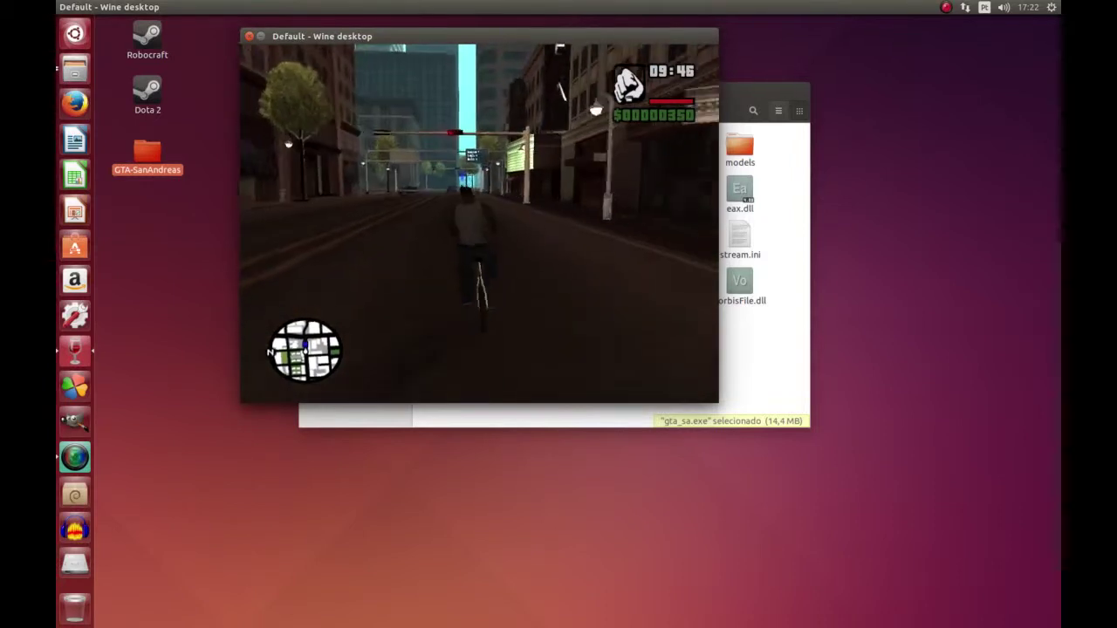
key("w")
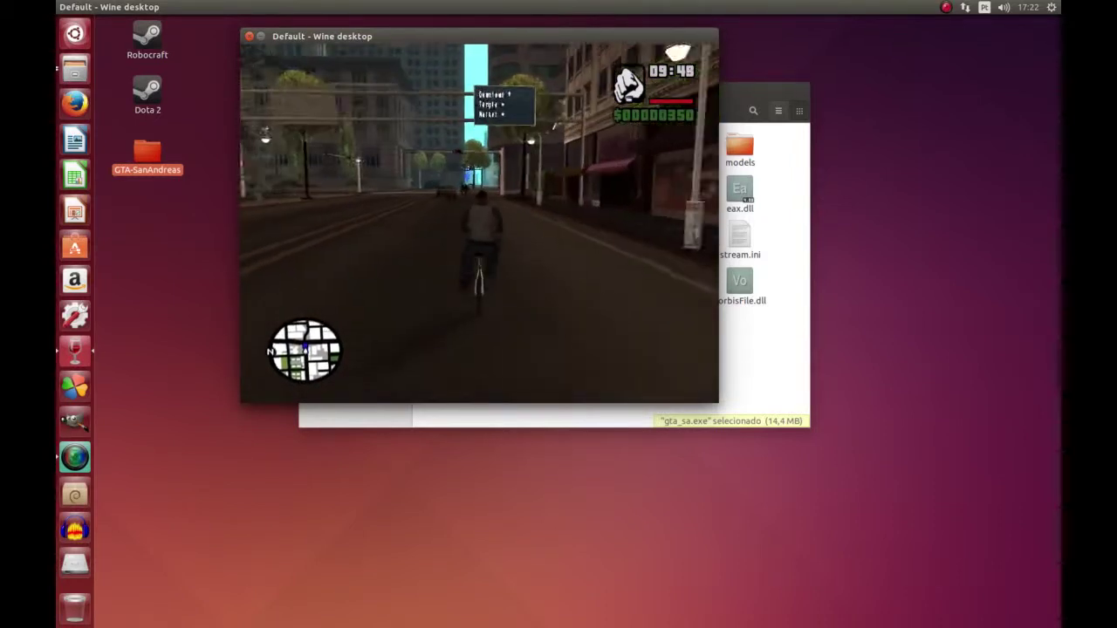
key("w")
key("a")
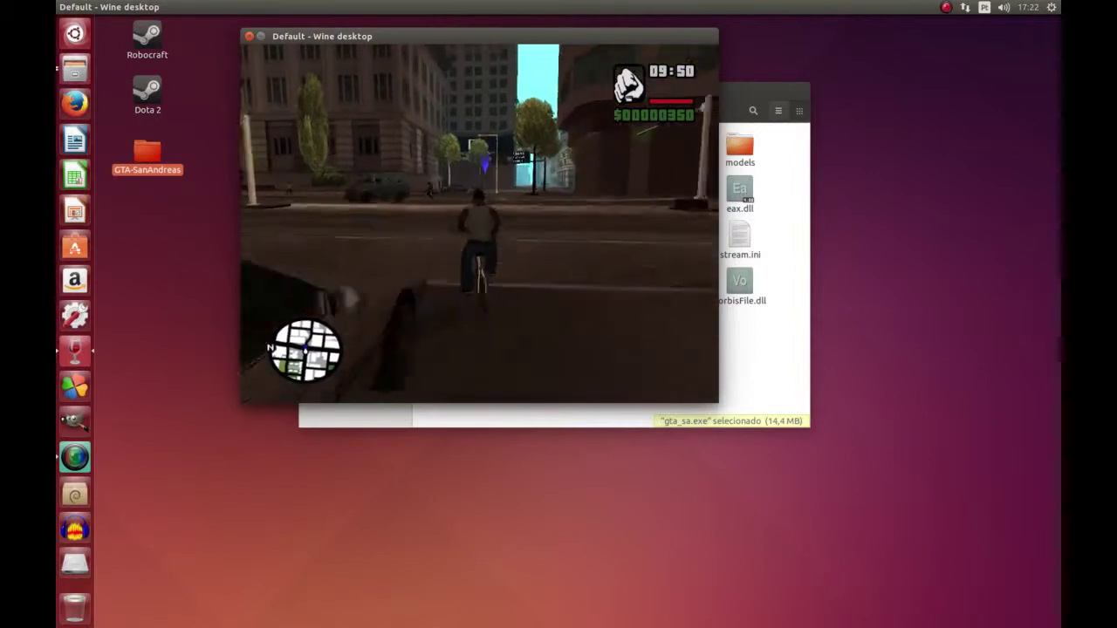
key("w")
key("a")
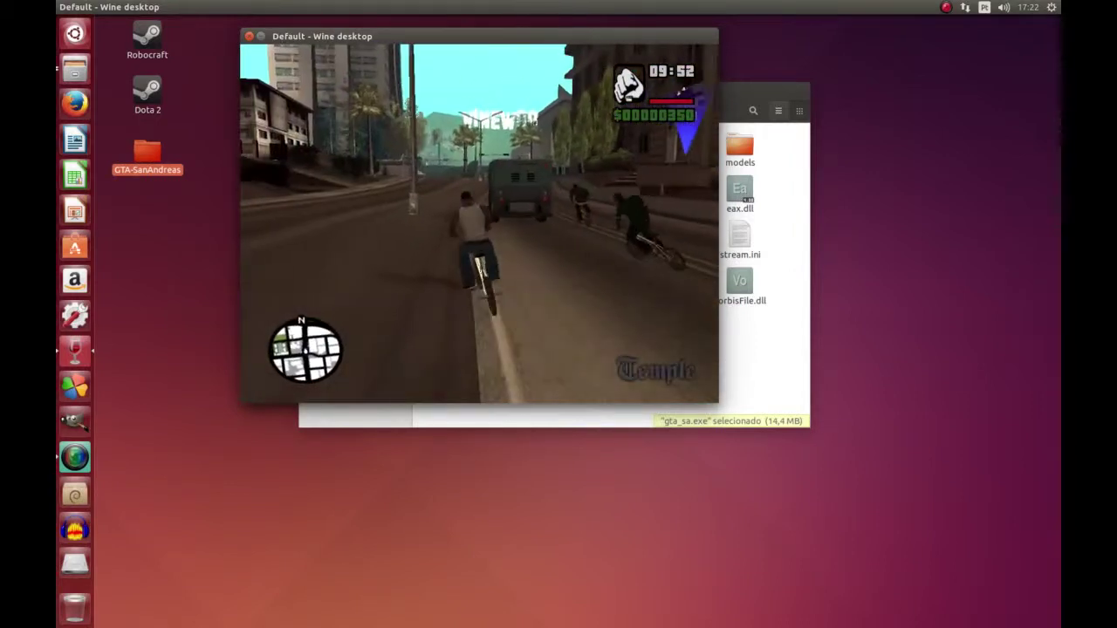
Follow the cyclists up the Temple road and turn right at the traffic lights into Downtown Los Santos
key("d")
key("w")
key("a")
key("d")
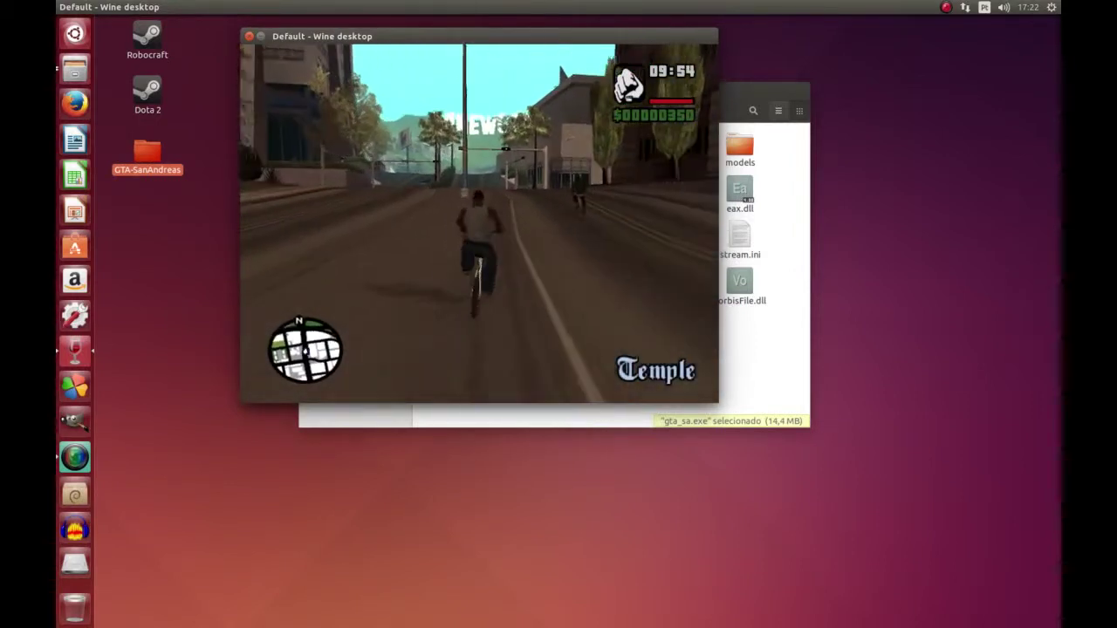
key("w")
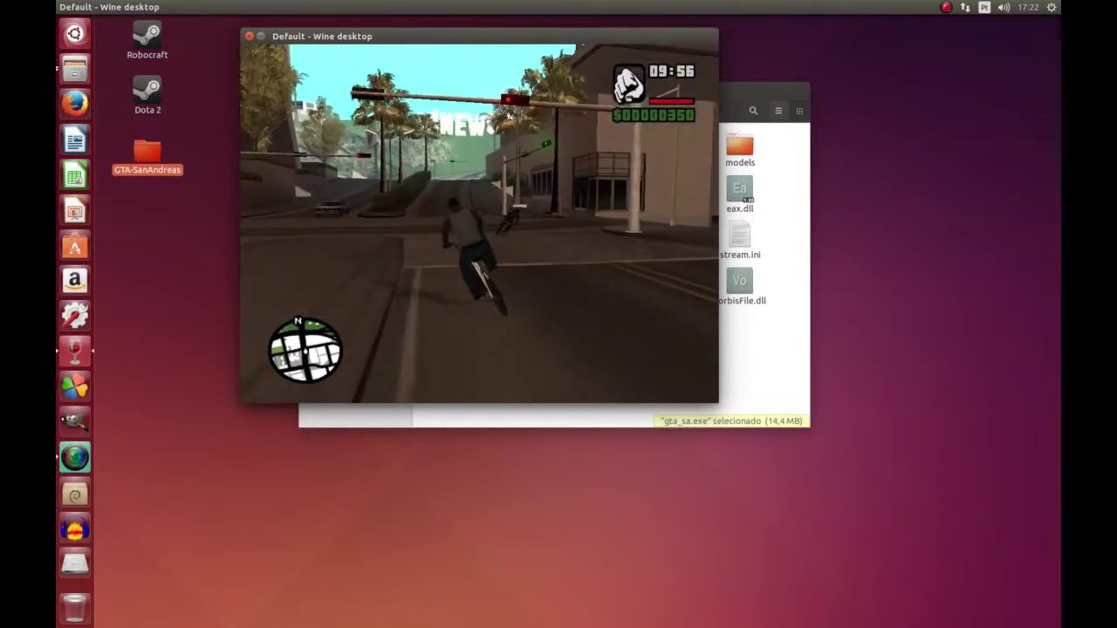
key("w")
key("w")
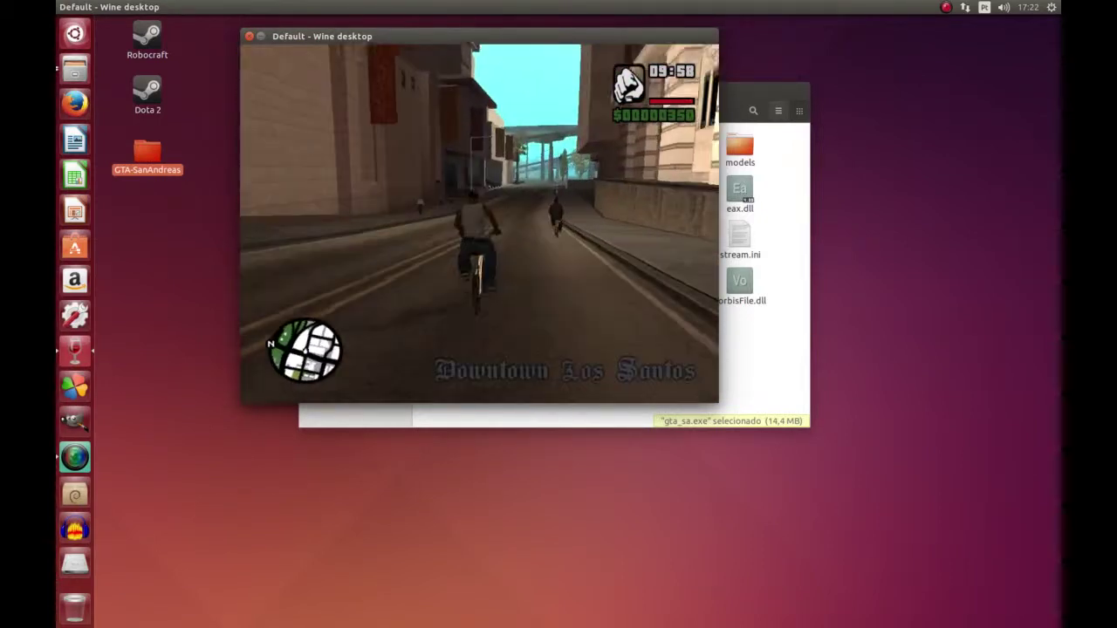
Ride through Downtown Los Santos into Mulholland Intersection, steering past the taxi and curb back to the cyclist
key("w")
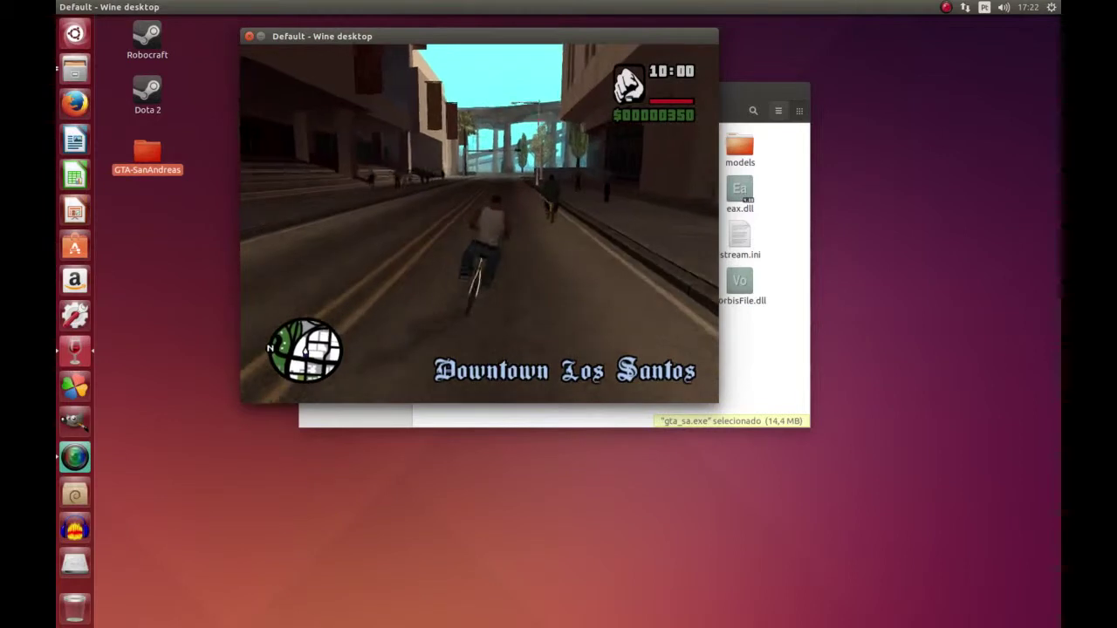
key("w")
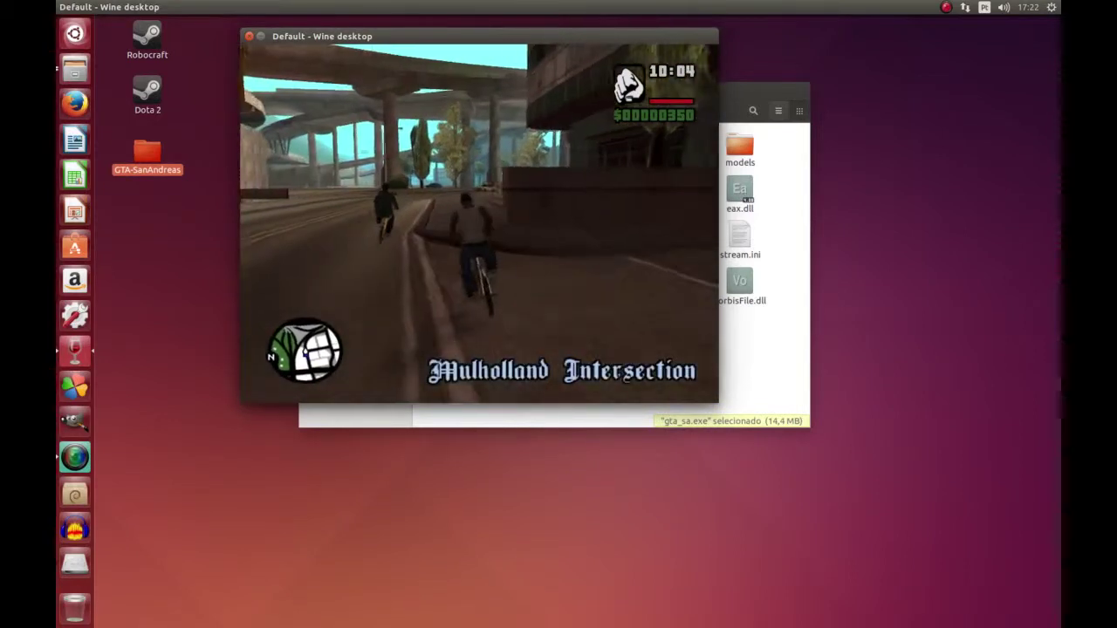
key("w")
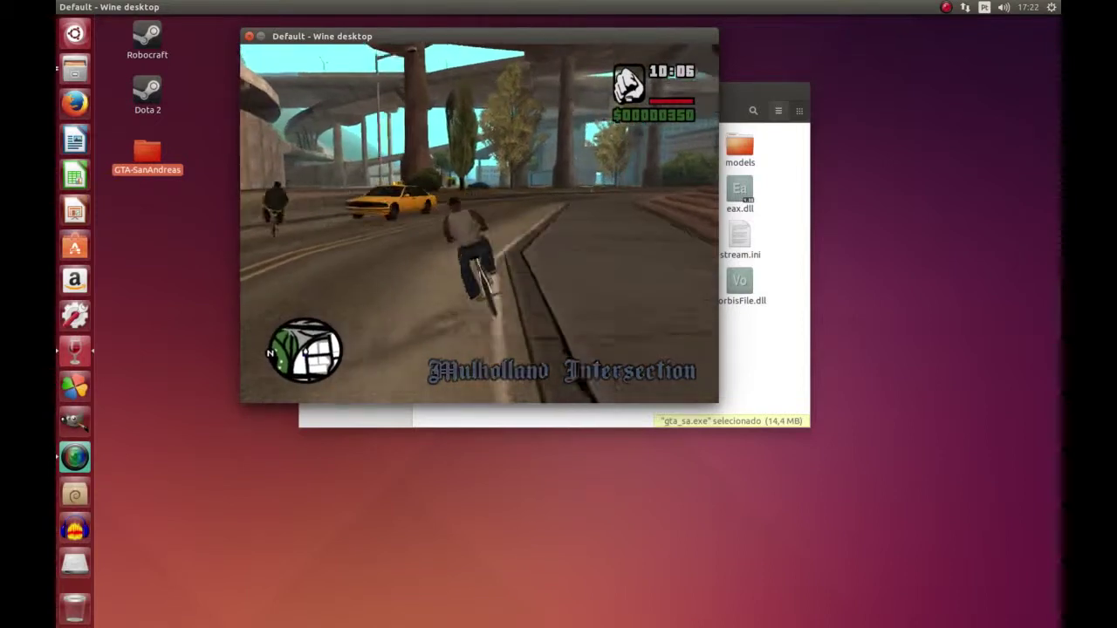
key("w")
key("a")
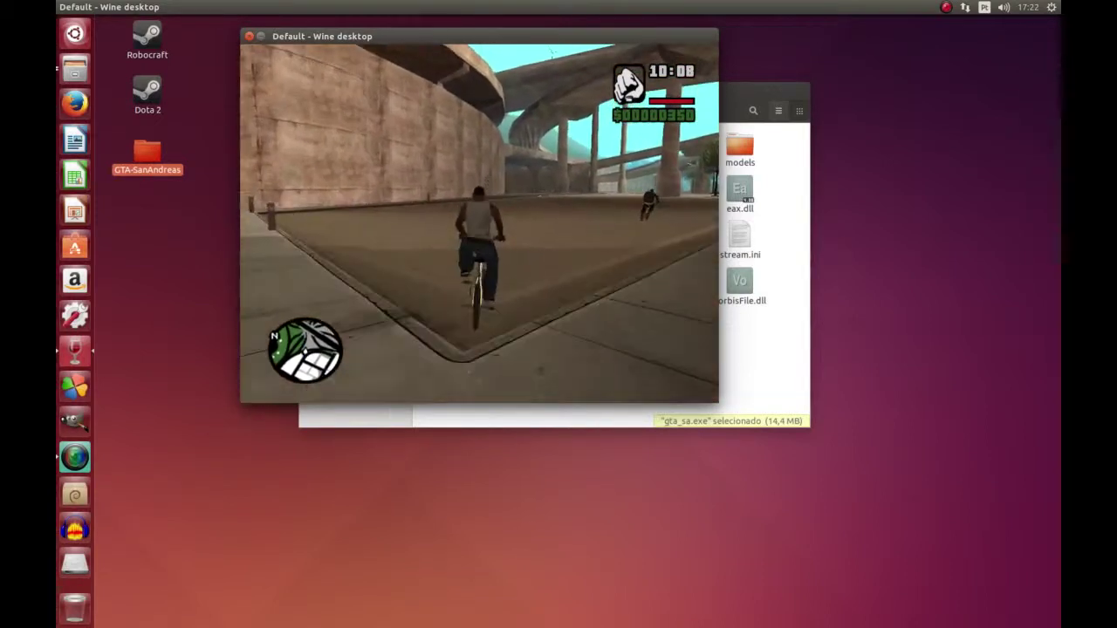
key("d")
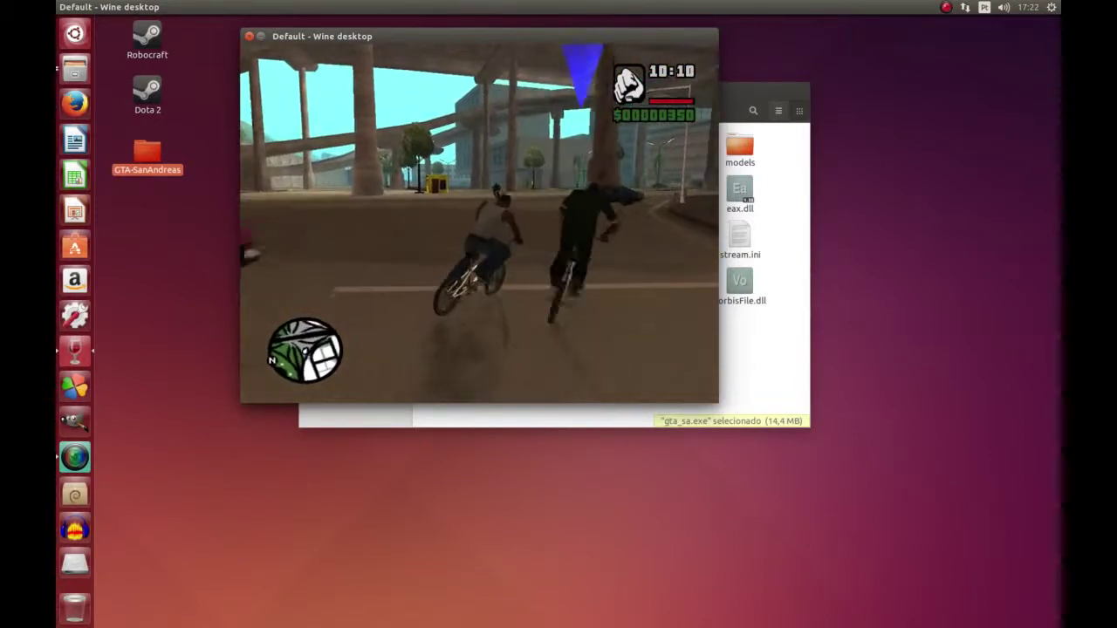
Pedal beneath the highway overpasses after Ryder, steering past the parked cars and the yellow booth
key("w")
key("w")
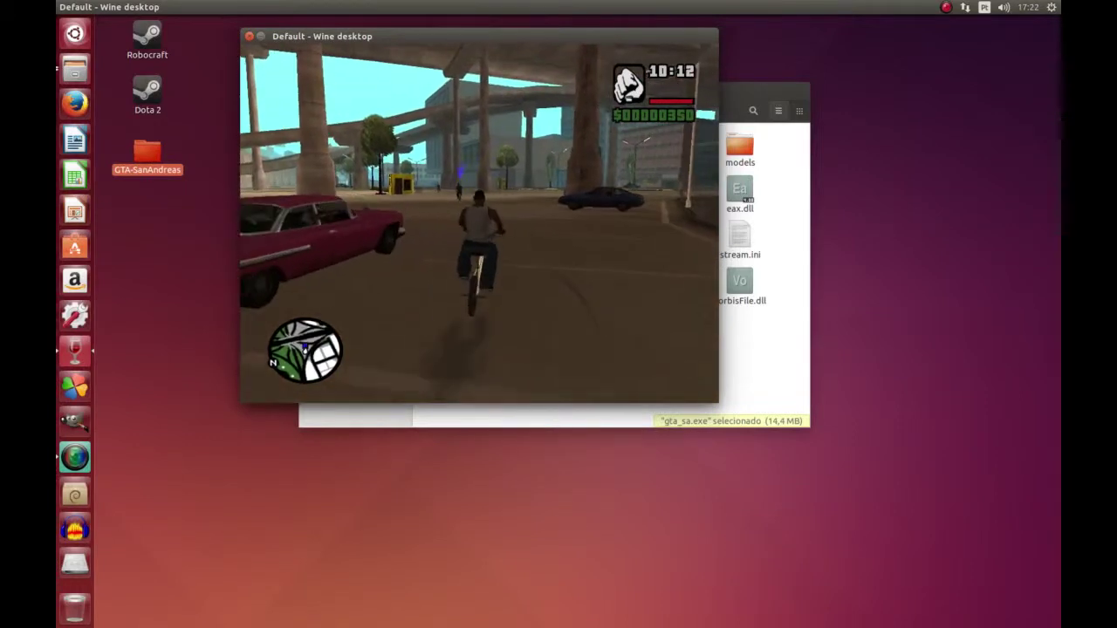
key("a")
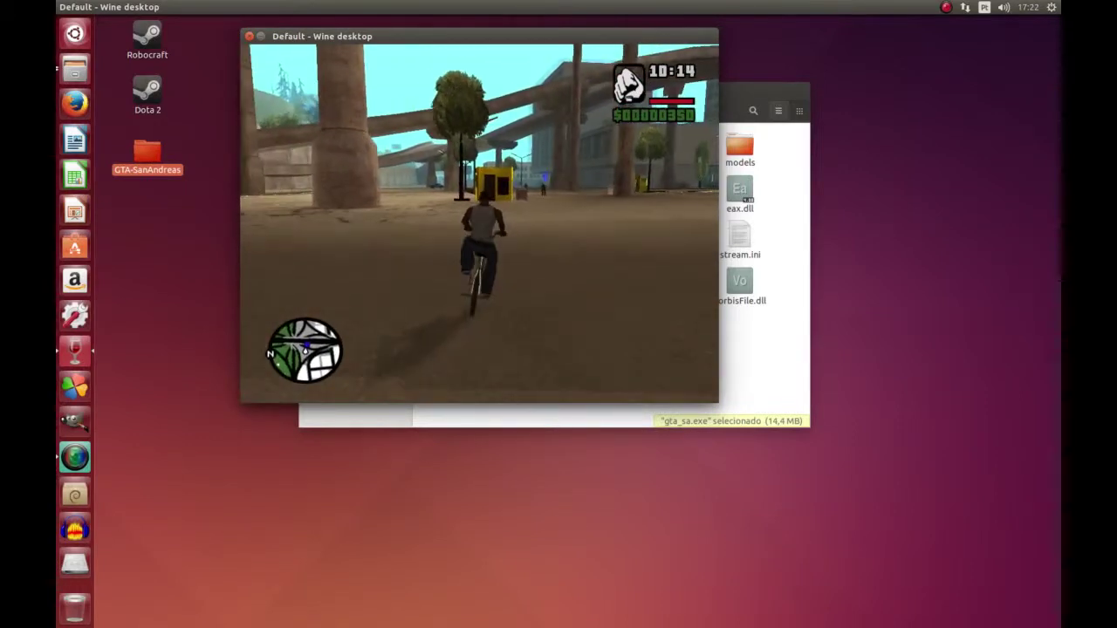
key("d")
key("w")
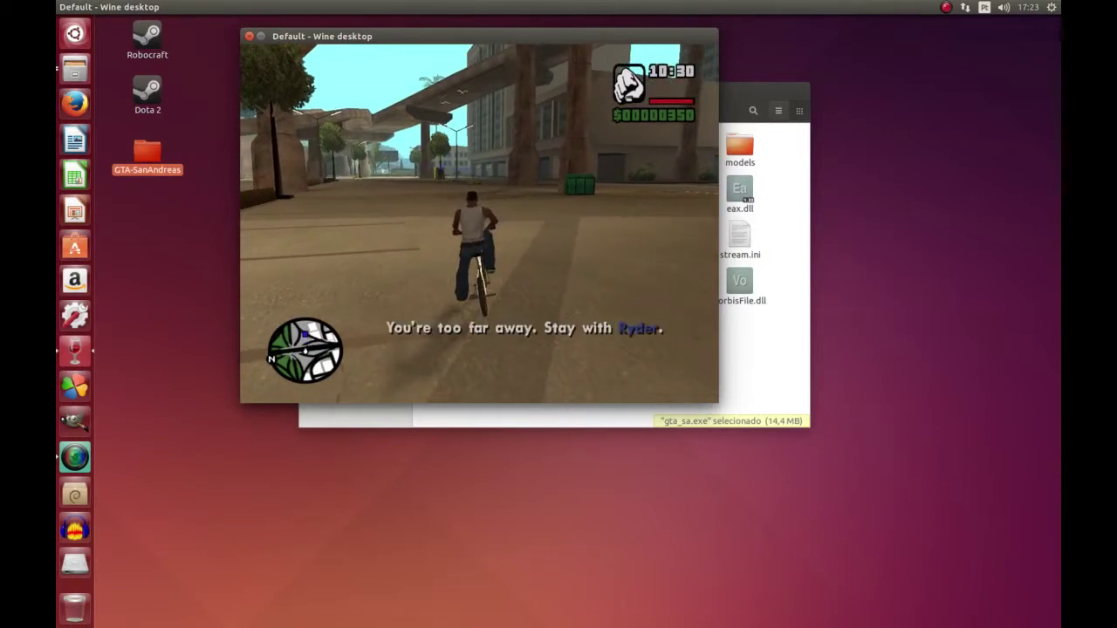
key("Escape")
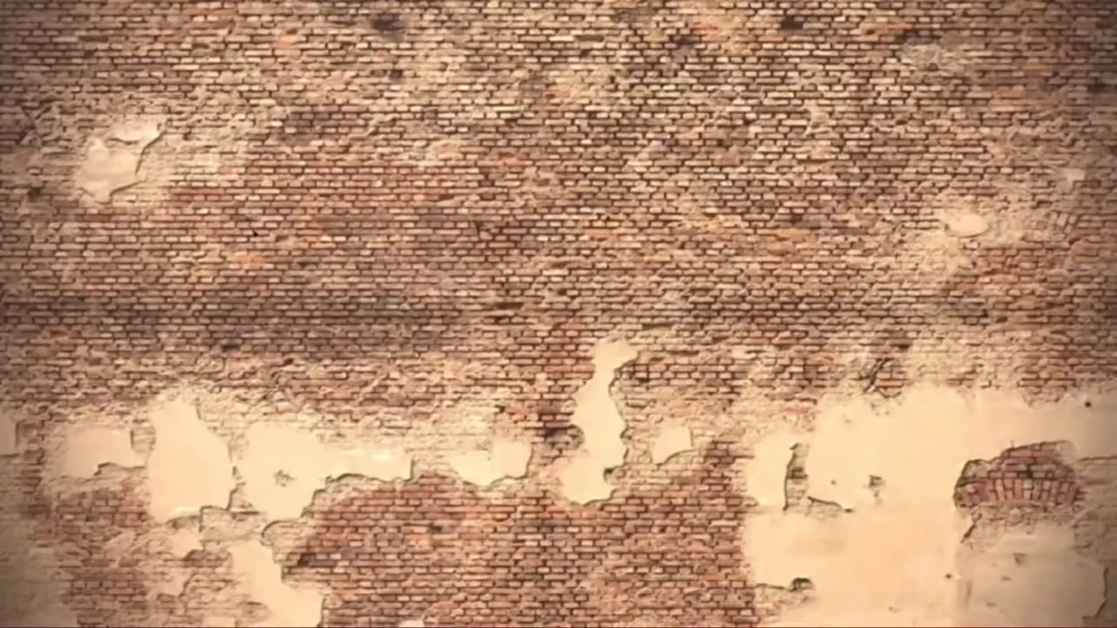